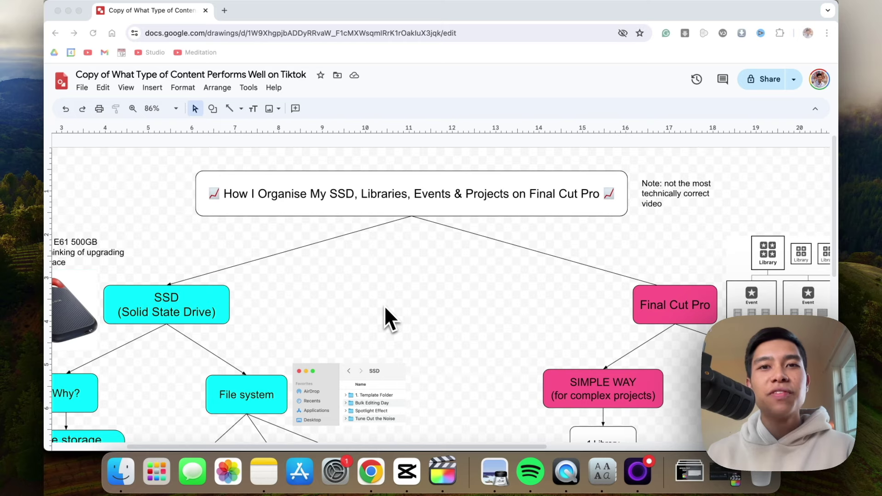
# Step: Examine the diagram's SSD branch and the library, event and project hierarchy beside the Final Cut Pro box
pyautogui.hscroll(-4, 384, 305)
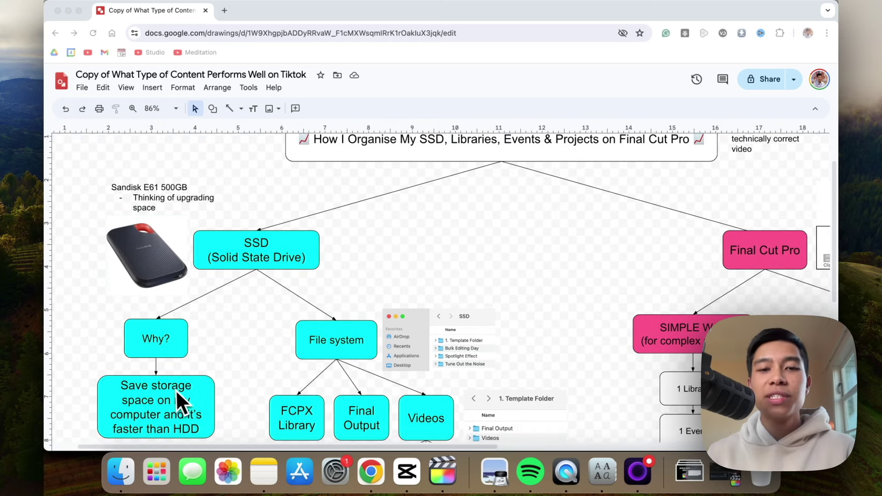
pyautogui.hscroll(2, 296, 354)
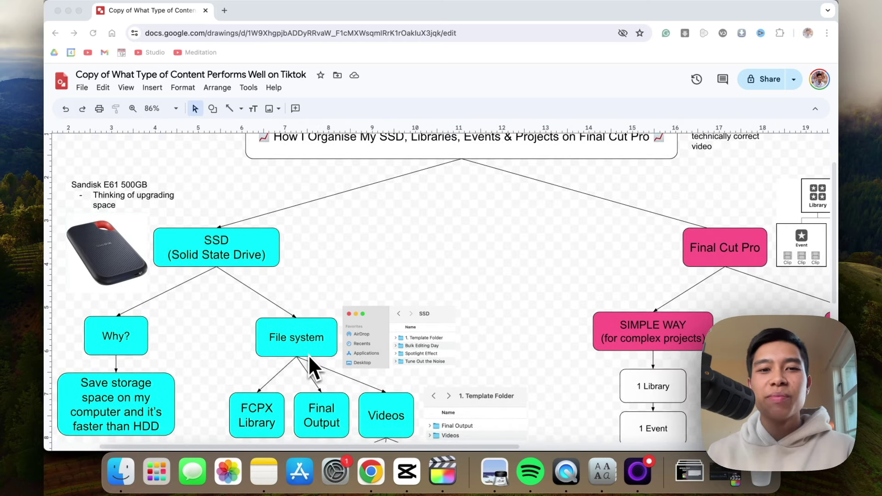
pyautogui.scroll(-2, 308, 357)
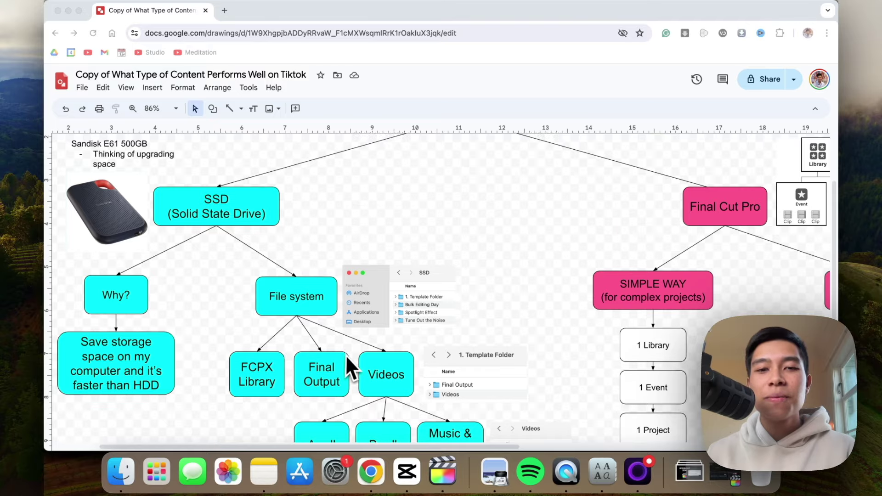
pyautogui.scroll(-3, 346, 357)
pyautogui.hscroll(2, 347, 357)
pyautogui.hscroll(8, 346, 357)
pyautogui.scroll(4, 347, 354)
pyautogui.hscroll(3, 347, 354)
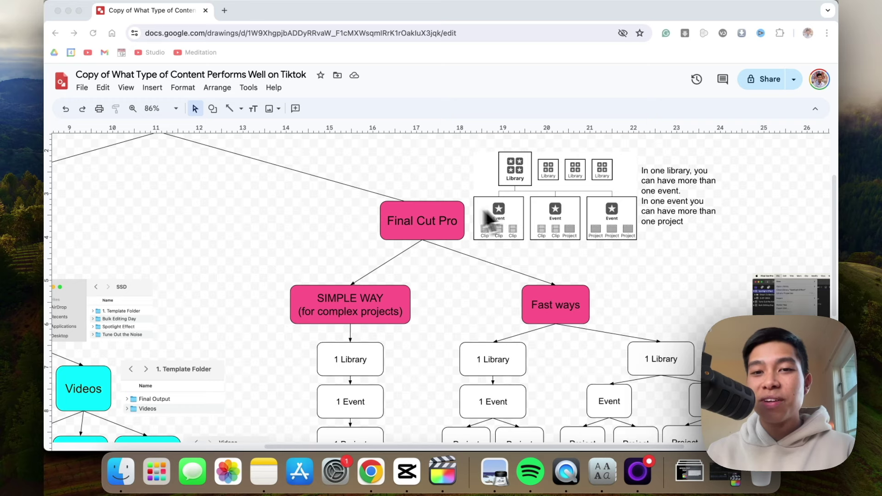
pyautogui.scroll(3, 500, 212)
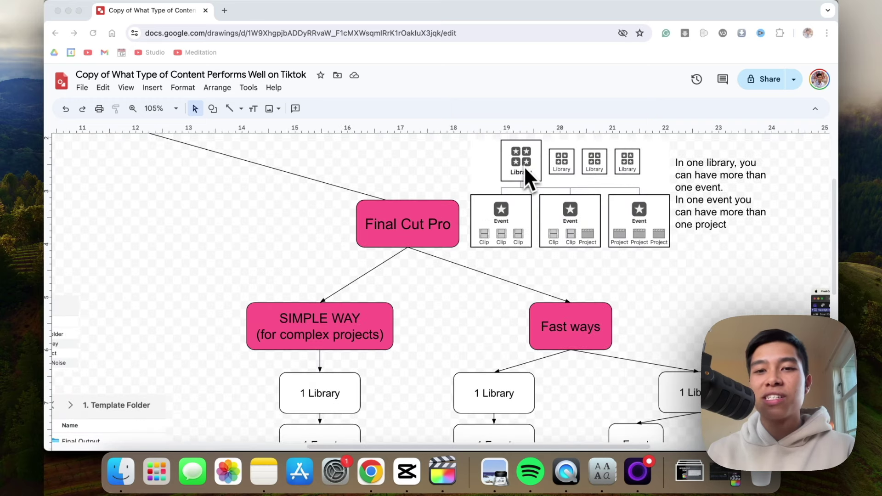
# Step: Review the Simple way and Fast ways structures under Final Cut Pro and the Transfer to HDD section
pyautogui.scroll(-2, 387, 319)
pyautogui.hscroll(2, 388, 321)
pyautogui.scroll(-2, 339, 326)
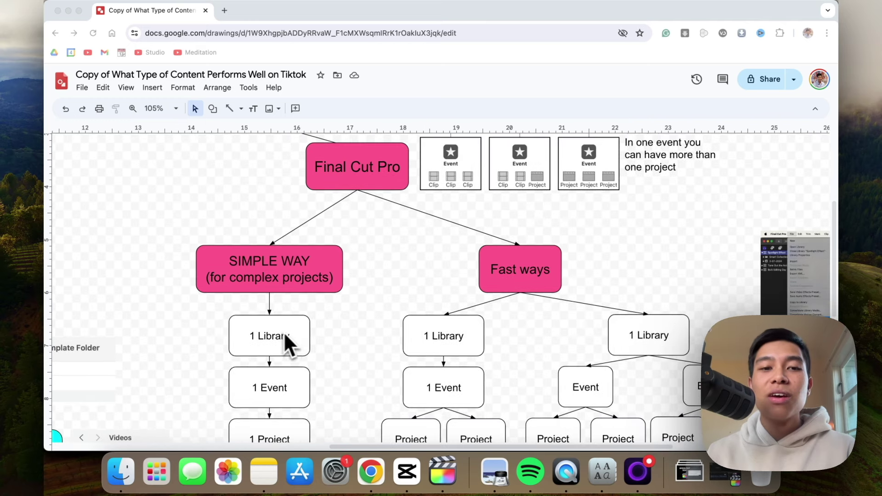
pyautogui.scroll(-1, 288, 340)
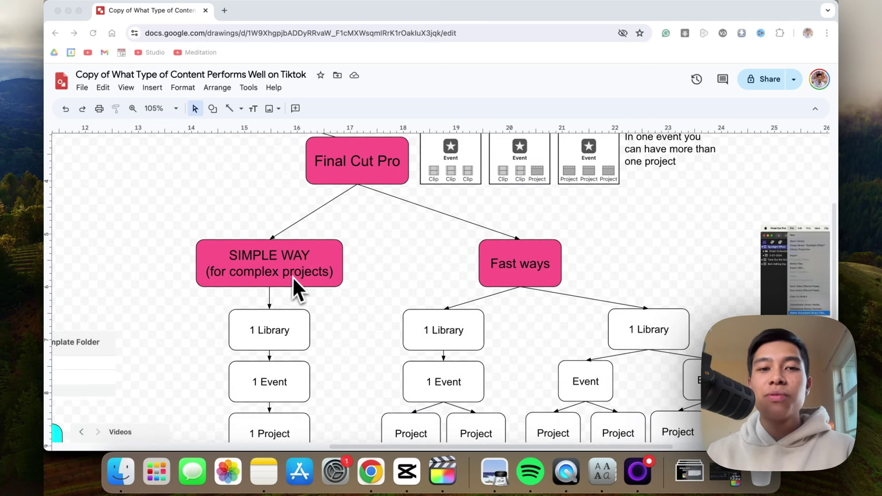
pyautogui.scroll(-1, 315, 278)
pyautogui.hscroll(2, 469, 266)
pyautogui.hscroll(3, 470, 266)
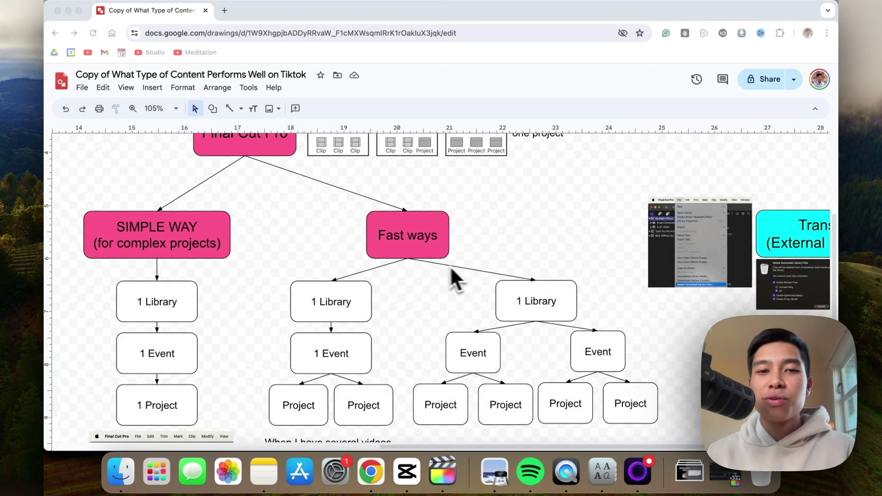
pyautogui.scroll(-2, 383, 266)
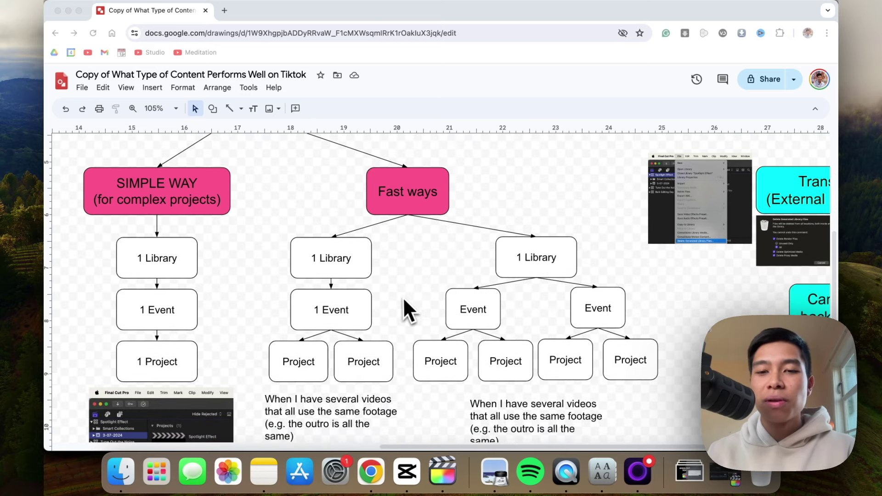
pyautogui.hscroll(3, 402, 298)
pyautogui.scroll(-1, 402, 298)
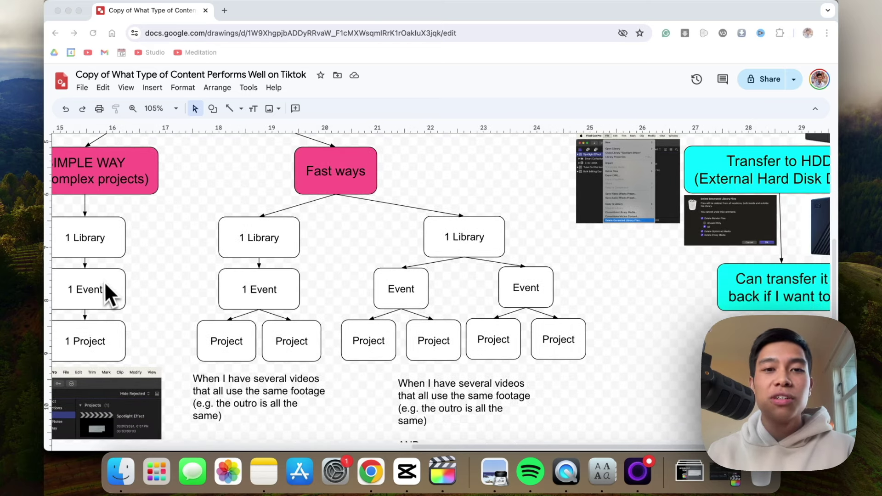
pyautogui.hscroll(5, 111, 280)
pyautogui.scroll(3, 111, 280)
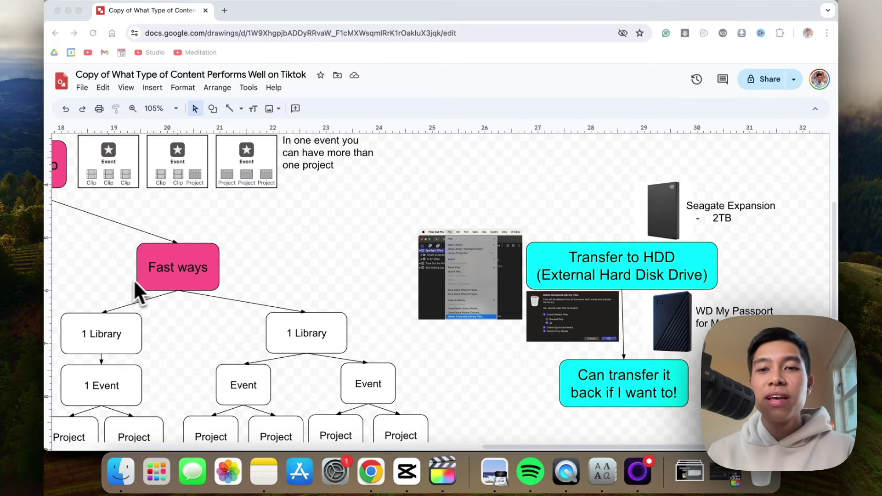
pyautogui.scroll(2, 441, 312)
pyautogui.hscroll(2, 445, 312)
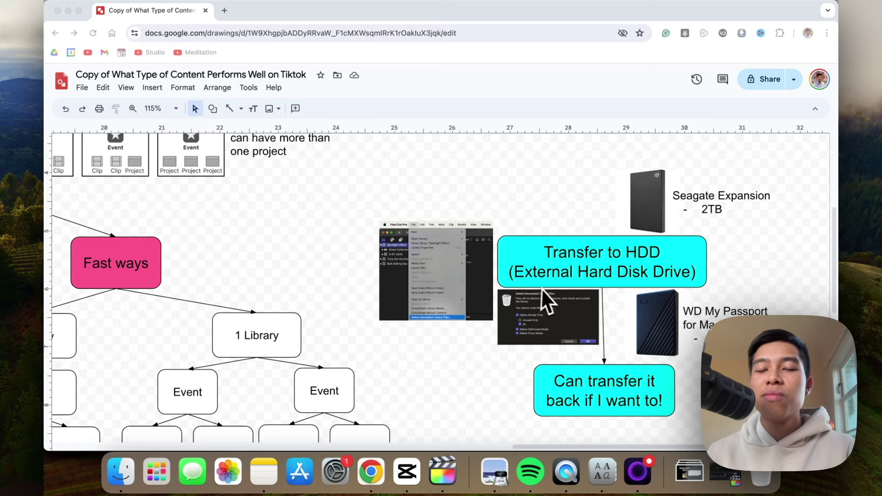
# Step: Return to the SSD branch and read the drive note, the Why? explanation and the File system breakdown
pyautogui.hscroll(-15, 407, 296)
pyautogui.scroll(5, 404, 293)
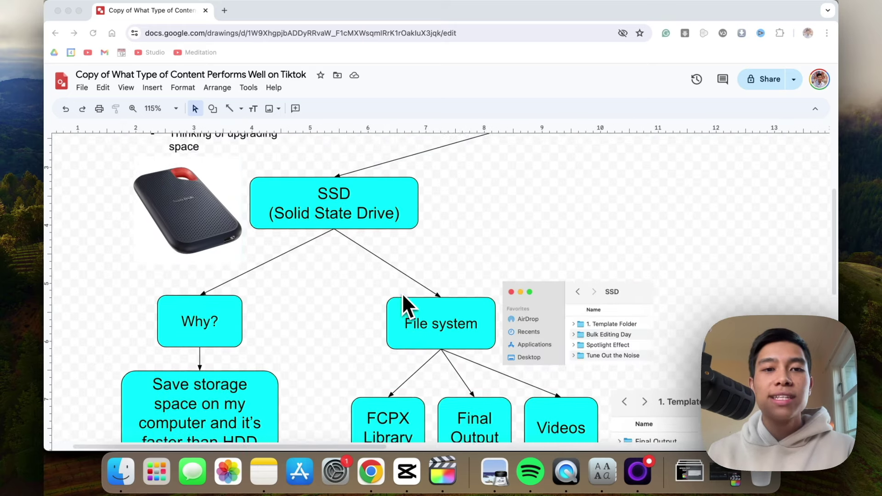
pyautogui.scroll(1, 381, 250)
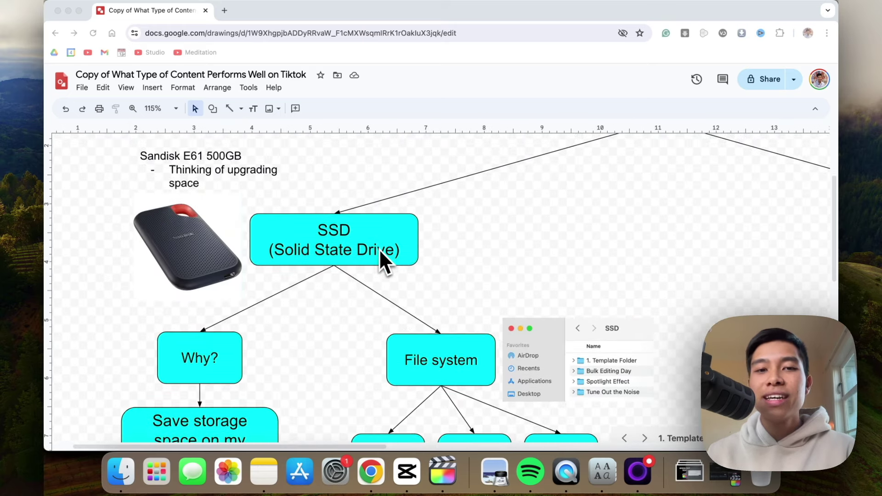
pyautogui.scroll(1, 281, 292)
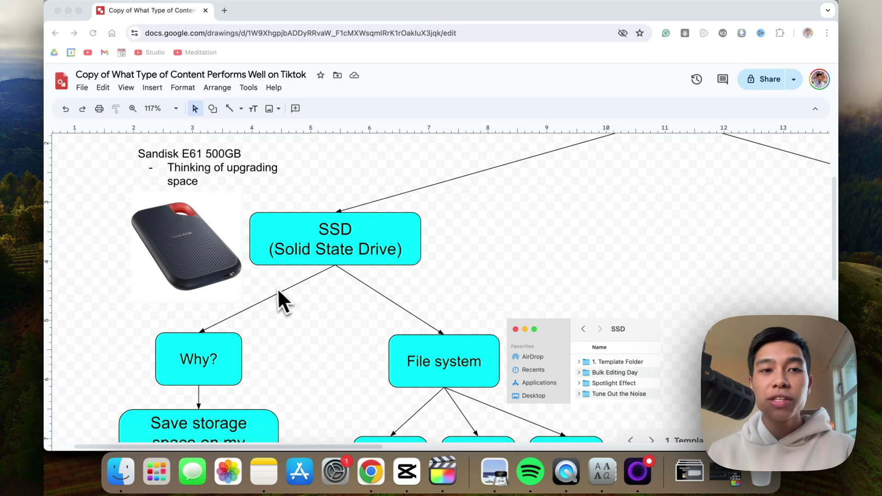
pyautogui.scroll(2, 273, 293)
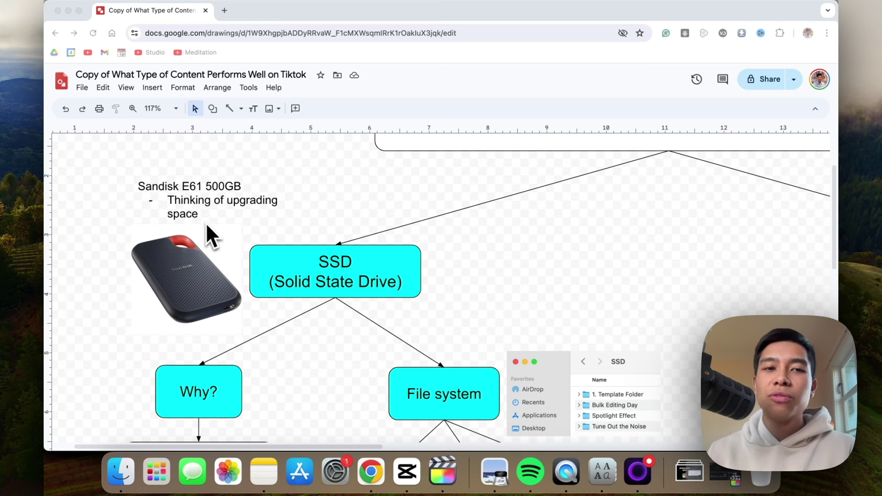
pyautogui.scroll(-2, 205, 222)
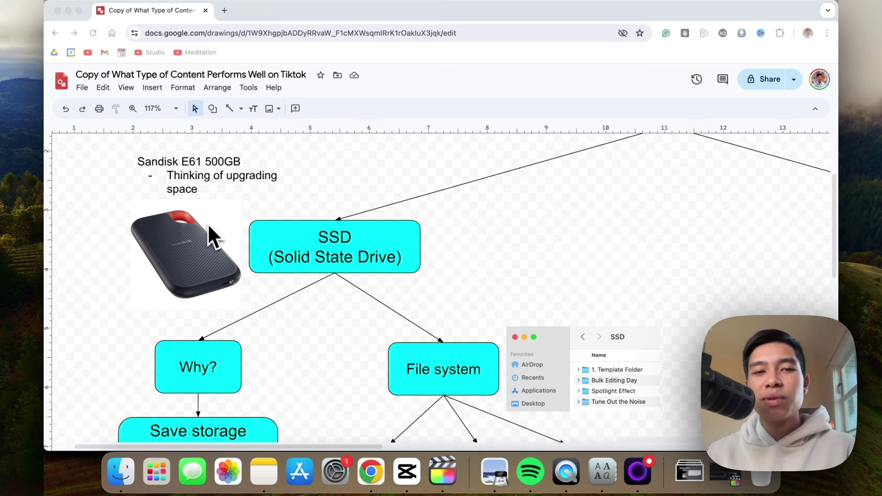
pyautogui.scroll(-2, 207, 224)
pyautogui.scroll(1, 214, 211)
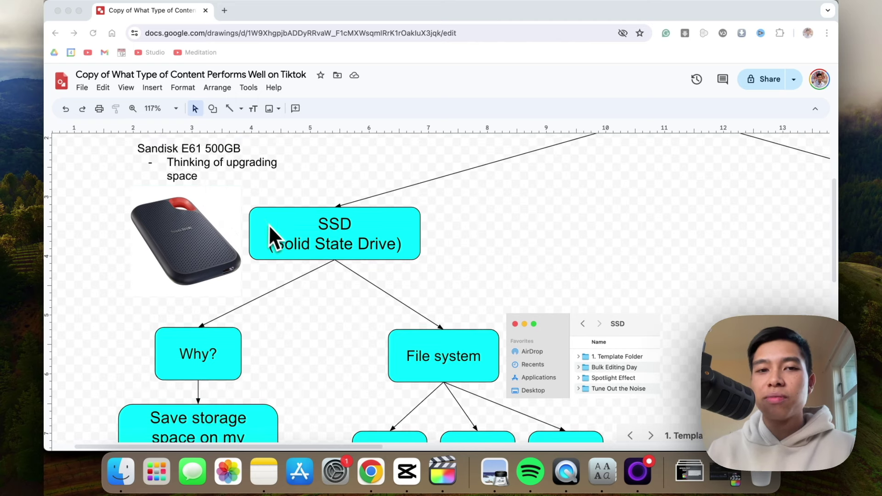
pyautogui.scroll(-6, 275, 229)
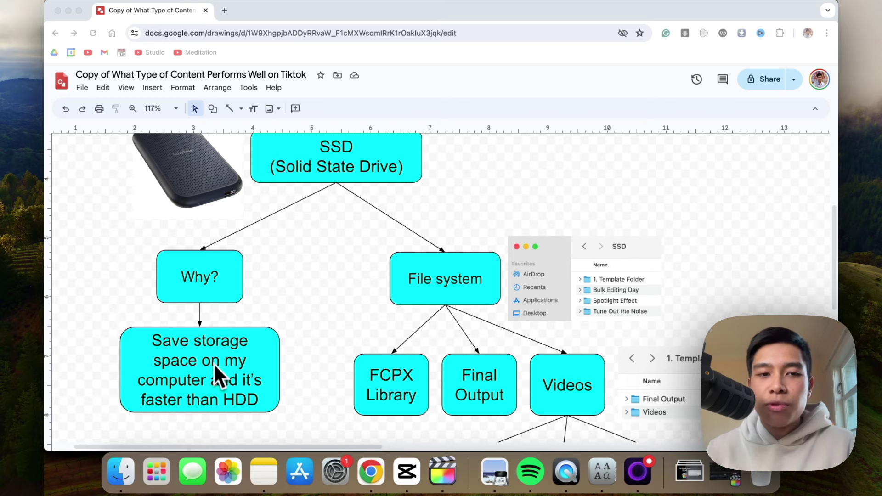
pyautogui.hscroll(5, 250, 354)
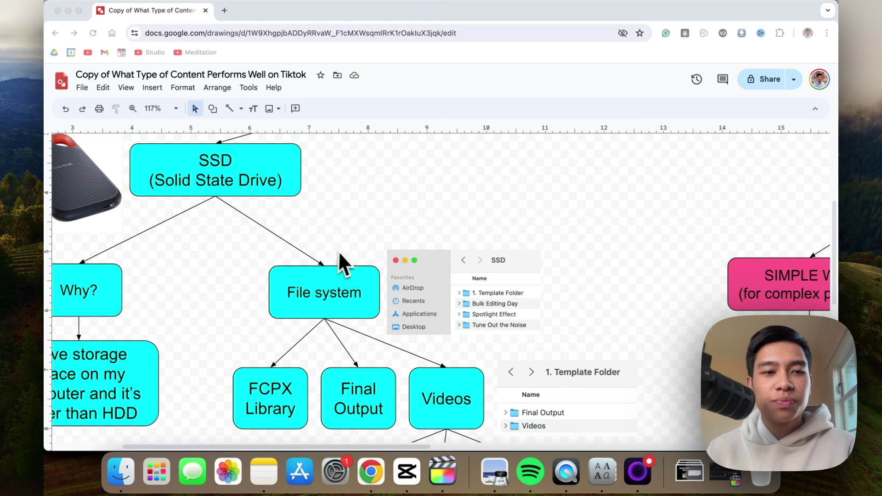
pyautogui.hscroll(2, 363, 264)
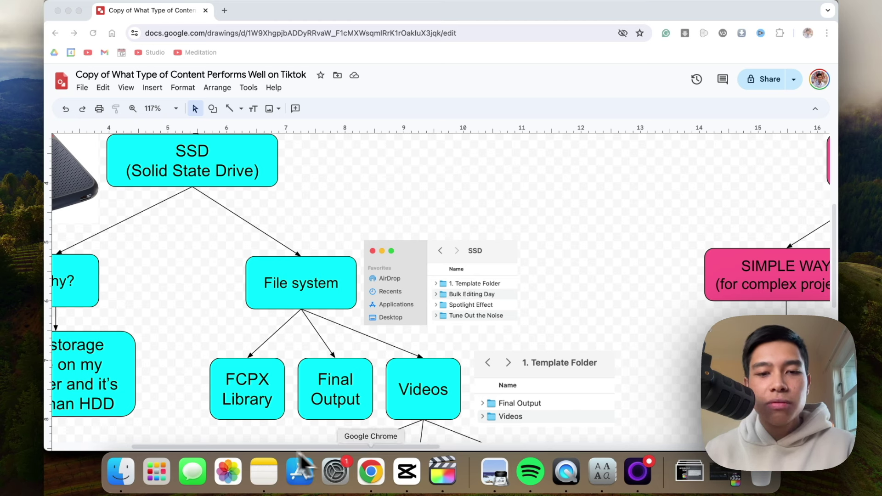
# Step: Switch to Finder and point out the template folder and the three project folders on the SSD by selecting each
pyautogui.click(136, 459)
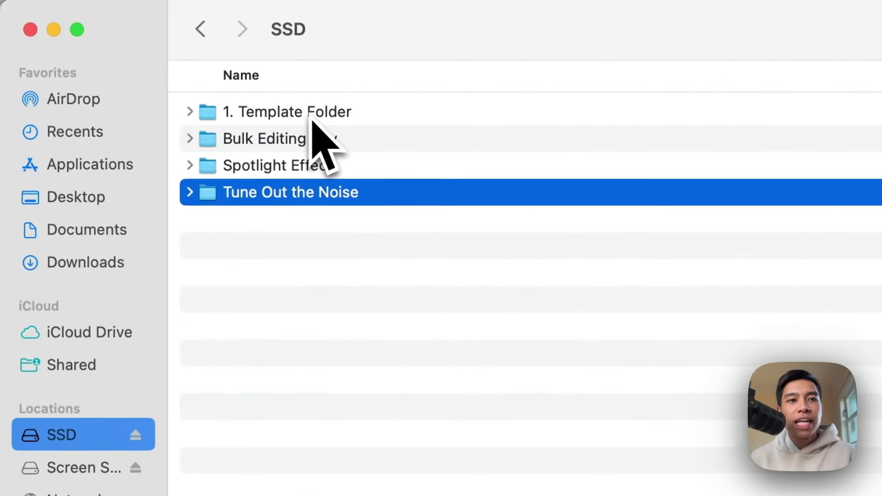
pyautogui.click(312, 121)
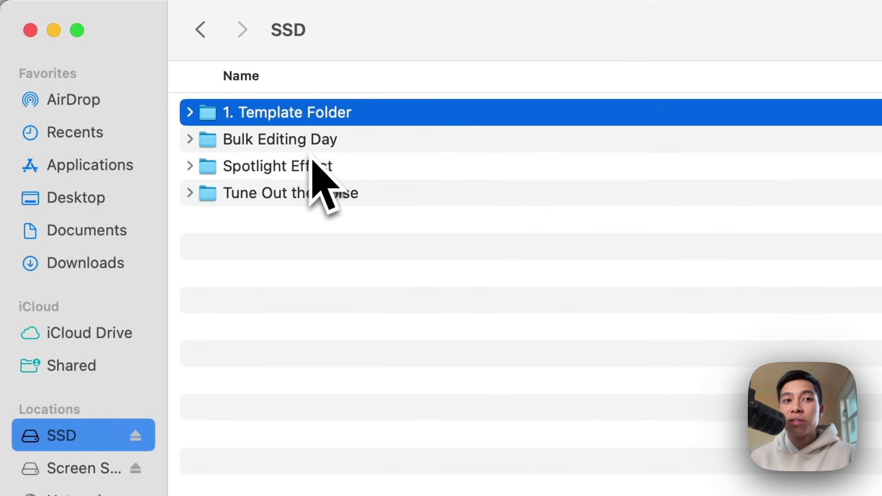
pyautogui.click(259, 140)
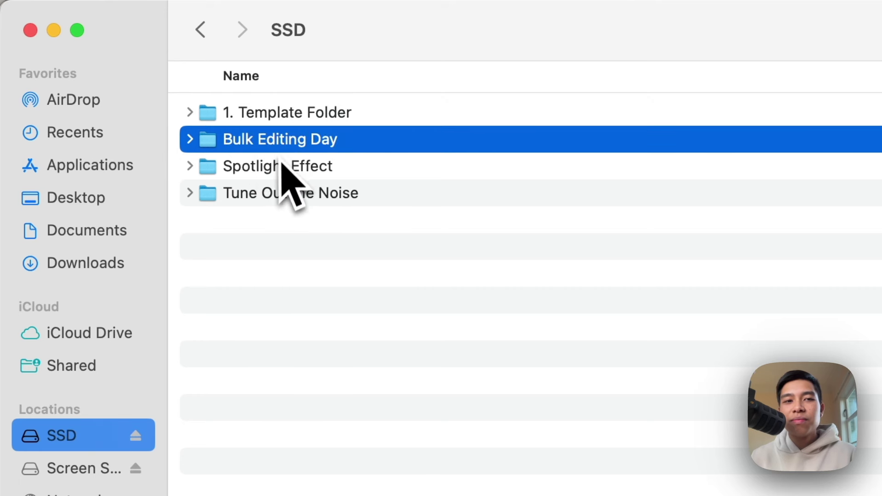
pyautogui.click(281, 164)
pyautogui.click(285, 192)
pyautogui.click(282, 142)
pyautogui.click(285, 168)
pyautogui.click(293, 196)
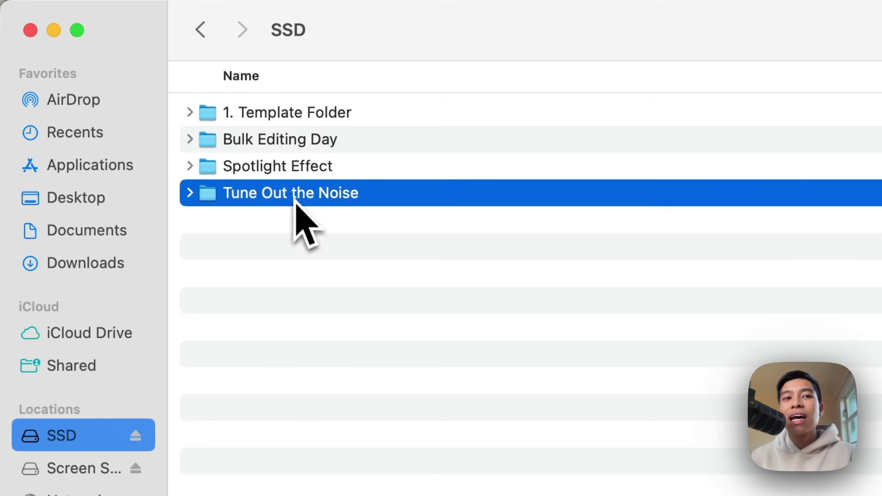
pyautogui.click(291, 142)
pyautogui.click(291, 168)
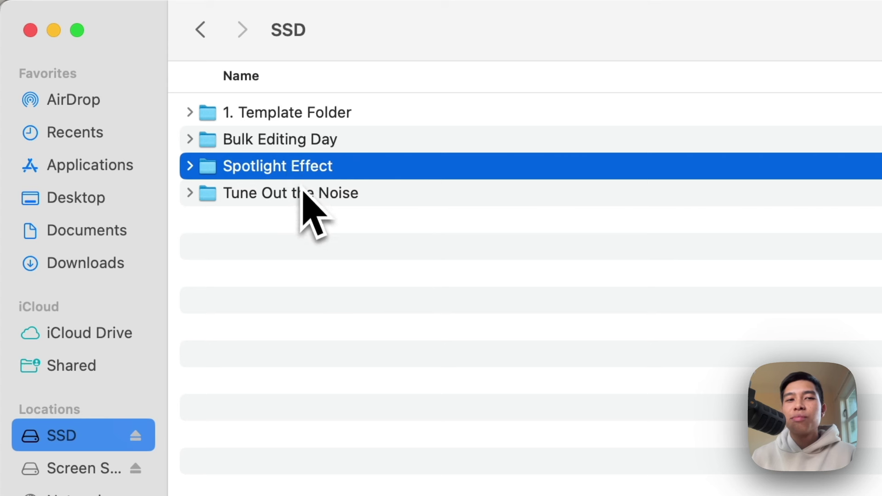
pyautogui.click(302, 192)
pyautogui.click(293, 146)
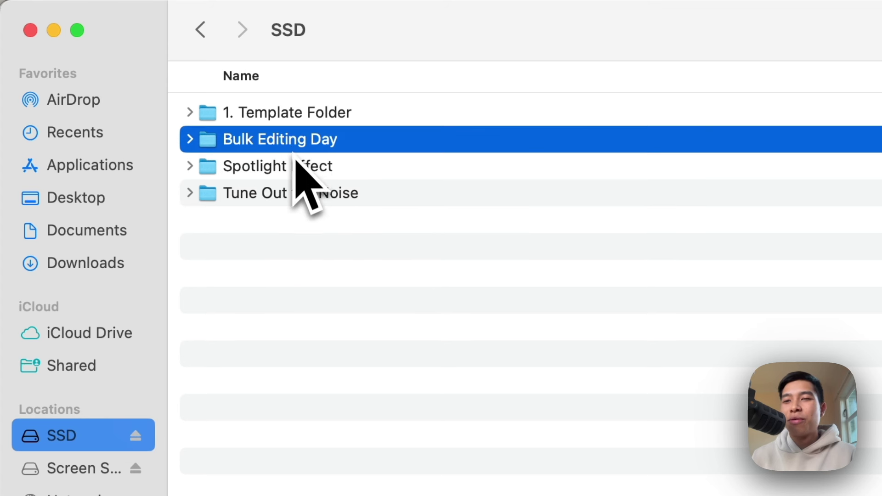
pyautogui.click(303, 168)
pyautogui.click(305, 139)
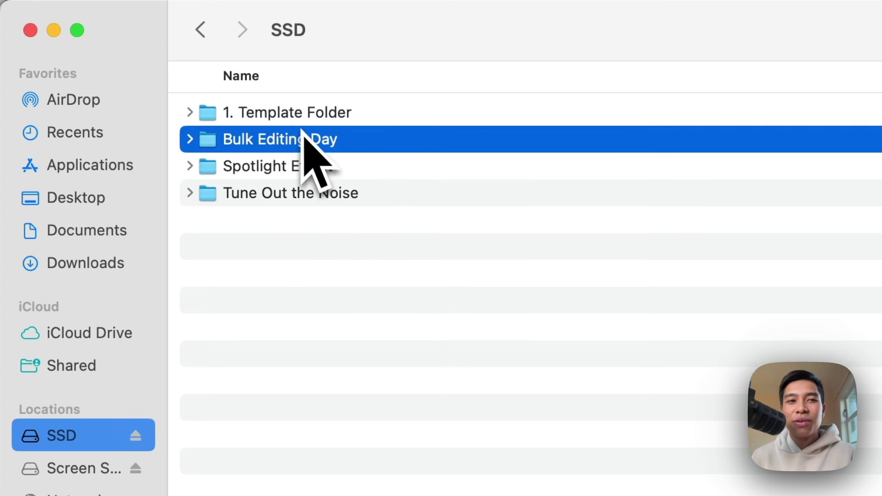
pyautogui.click(298, 115)
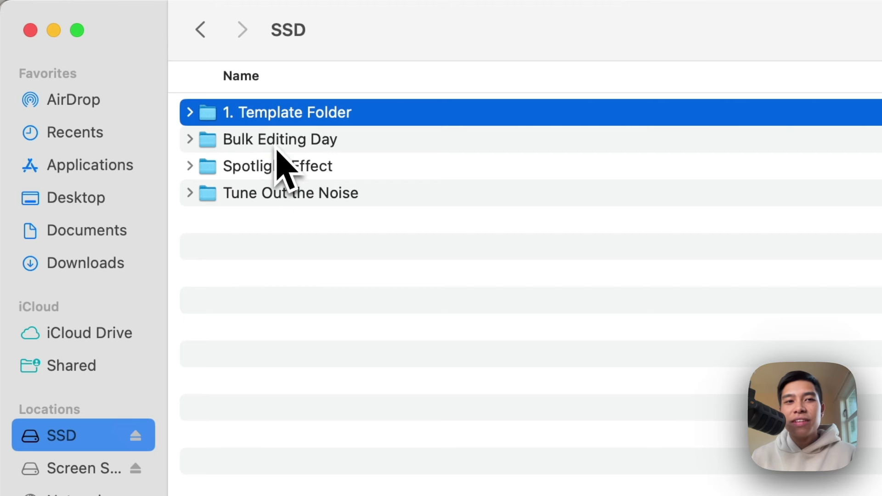
pyautogui.click(311, 146)
pyautogui.click(304, 170)
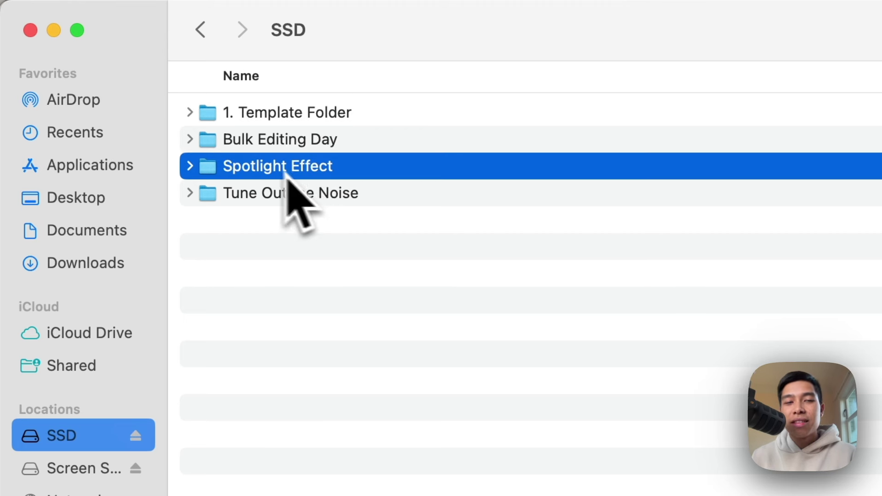
pyautogui.click(320, 196)
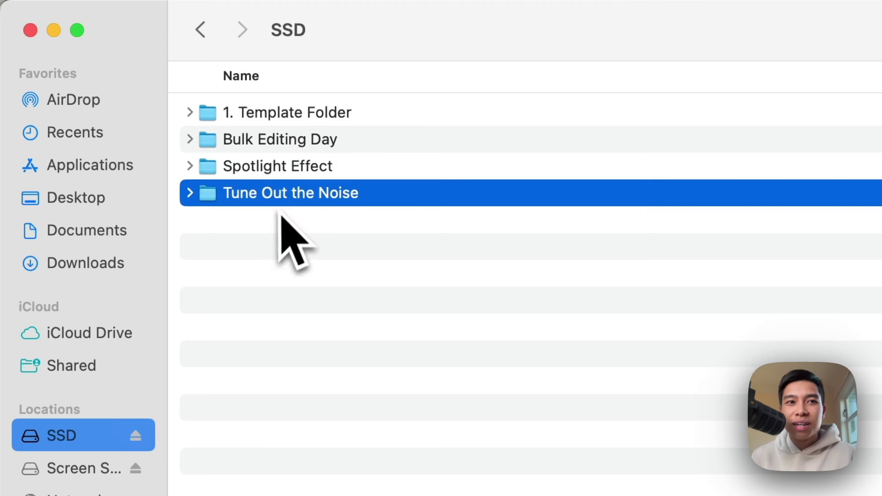
# Step: Open 1. Template Folder on the SSD, look inside its Final Output subfolder and return to the template folder
pyautogui.click(301, 117)
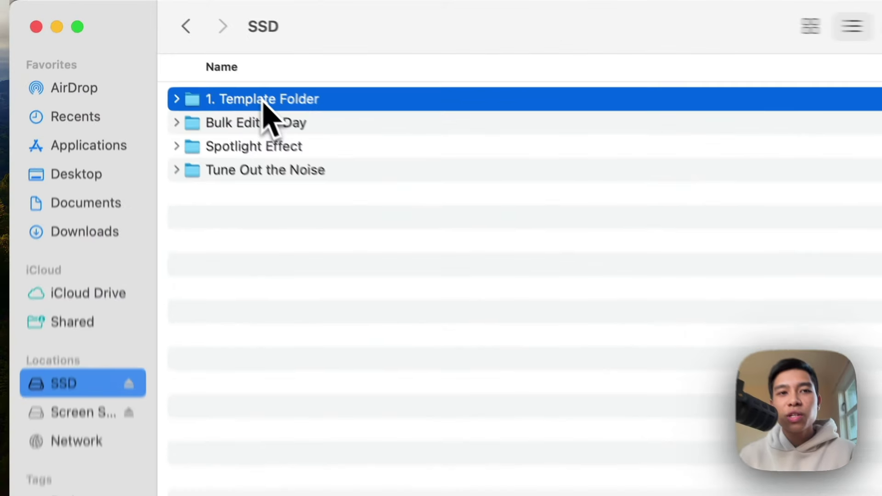
pyautogui.doubleClick(172, 51)
pyautogui.click(271, 122)
pyautogui.click(272, 137)
pyautogui.click(270, 115)
pyautogui.doubleClick(271, 115)
pyautogui.press('super+bracketleft')
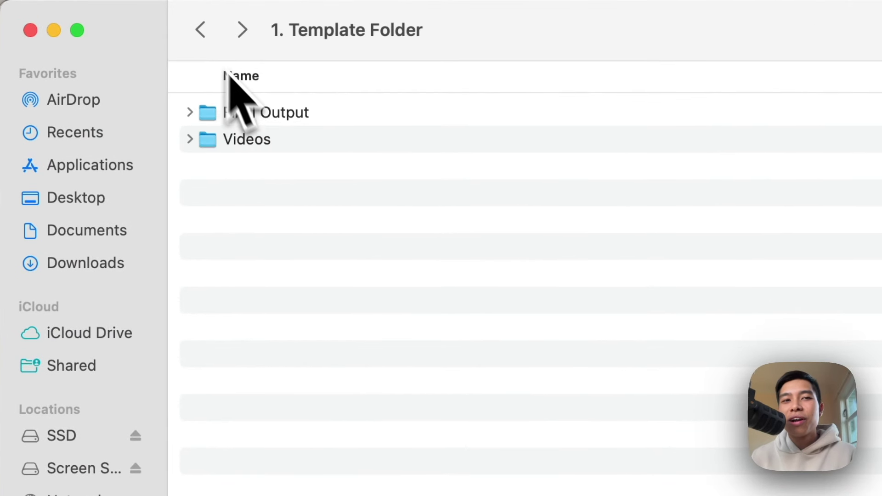
# Step: Open the template's Videos folder and look inside its A-Roll and B-Roll subfolders, returning to Videos
pyautogui.doubleClick(266, 140)
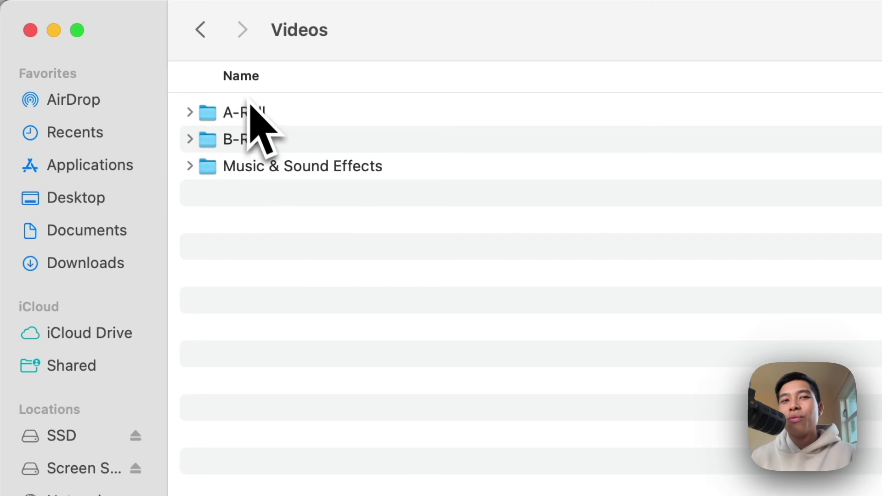
pyautogui.doubleClick(266, 120)
pyautogui.click(204, 34)
pyautogui.doubleClick(259, 143)
pyautogui.press('super+bracketleft')
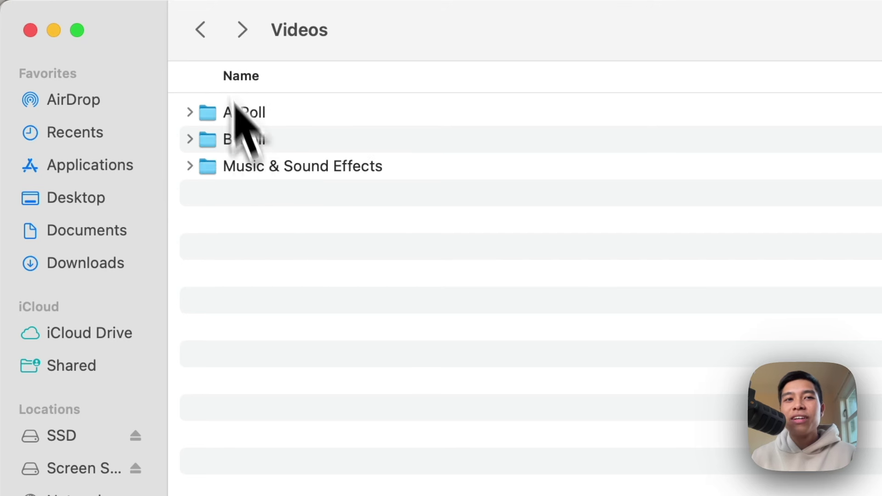
# Step: Look inside the template's Music & Sound Effects folder and return to the top level of the SSD
pyautogui.doubleClick(258, 174)
pyautogui.click(205, 42)
pyautogui.click(206, 43)
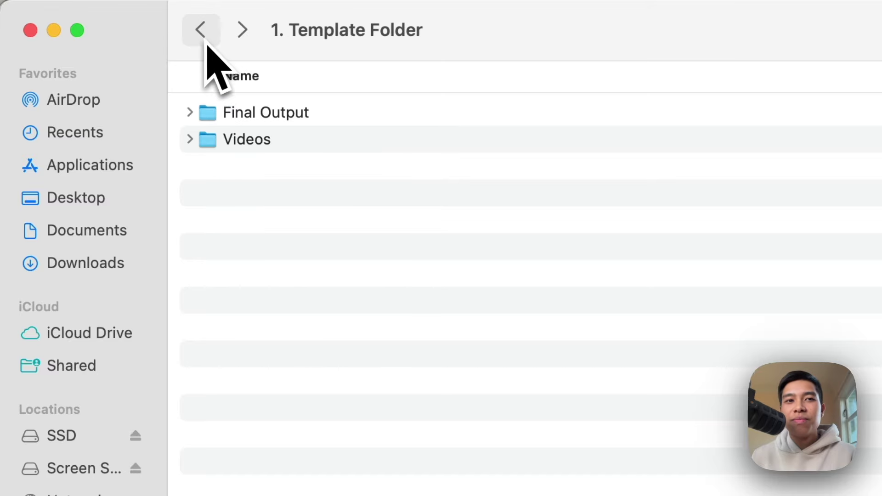
pyautogui.click(206, 42)
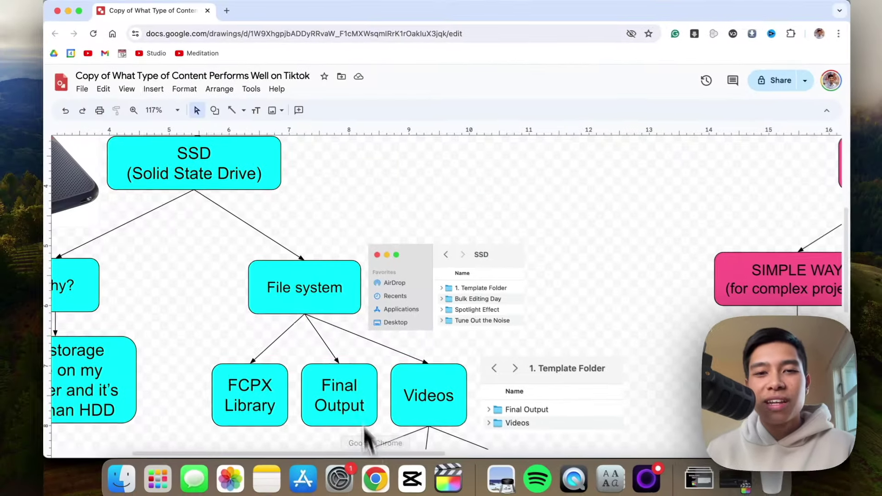
# Step: Switch to the diagram in Chrome and read the File system branch down to the A-roll, B-roll and Music & Sound Effects boxes
pyautogui.scroll(-3, 297, 264)
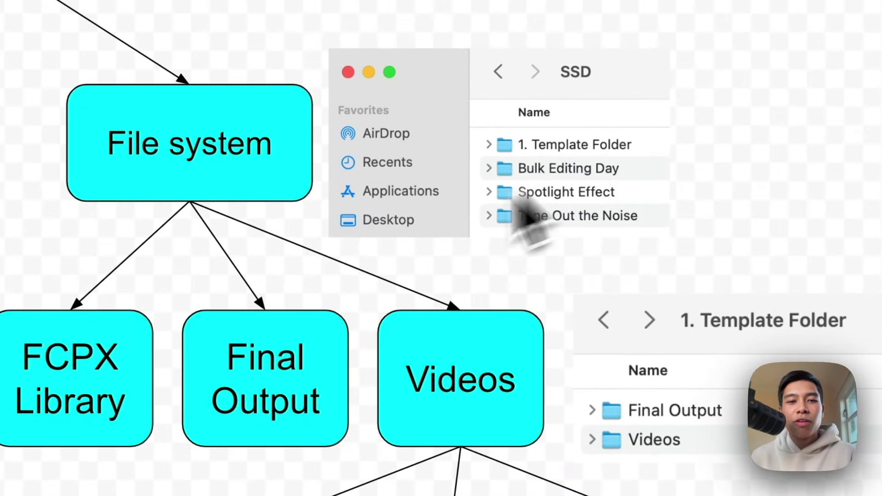
pyautogui.scroll(-3, 307, 294)
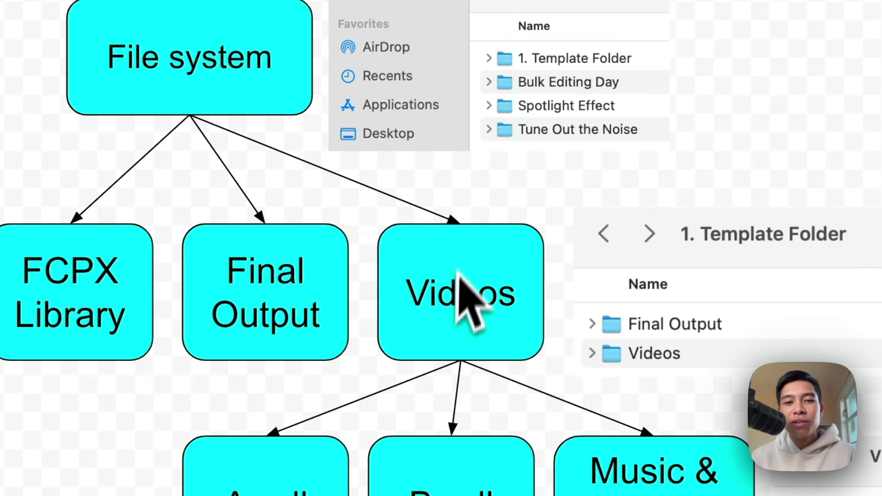
pyautogui.scroll(-5, 289, 315)
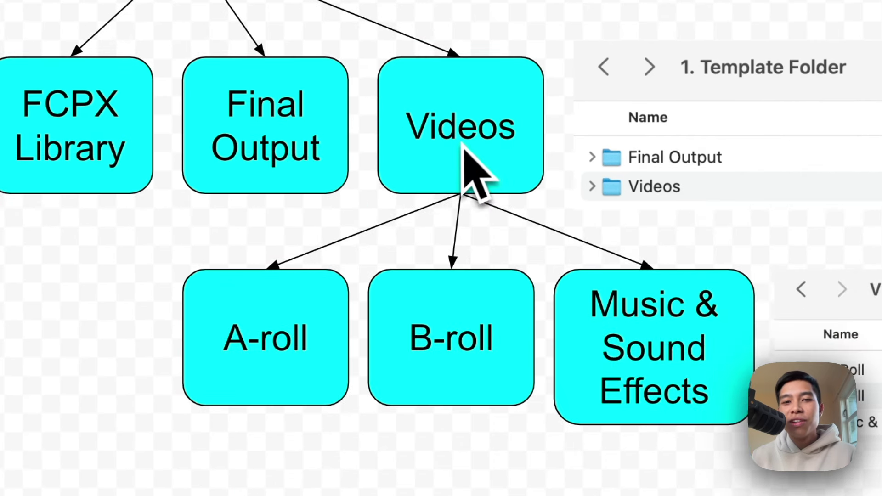
pyautogui.hscroll(3, 617, 350)
pyautogui.scroll(-1, 616, 350)
pyautogui.scroll(5, 449, 285)
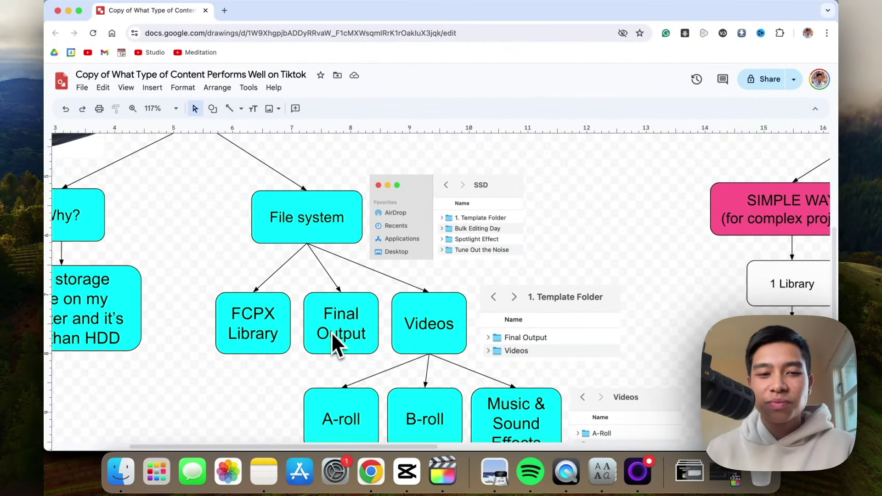
# Step: Switch to Finder and duplicate 1. Template Folder on the SSD
pyautogui.click(133, 460)
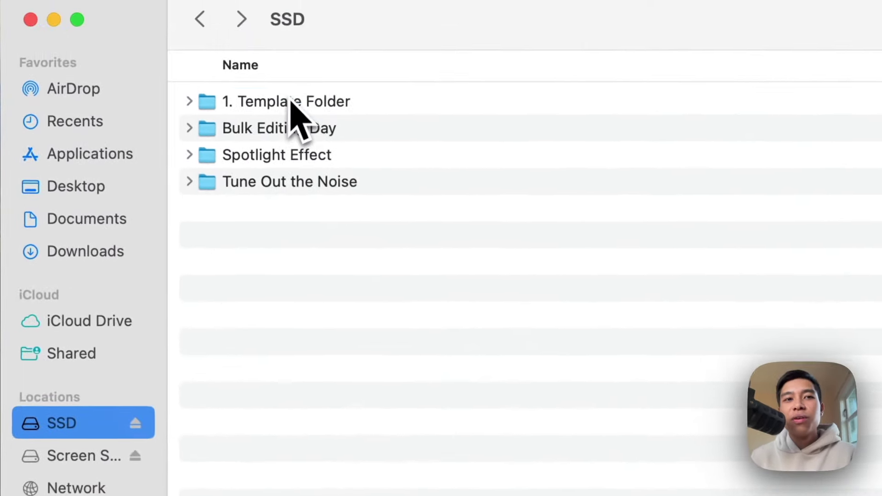
pyautogui.click(176, 51)
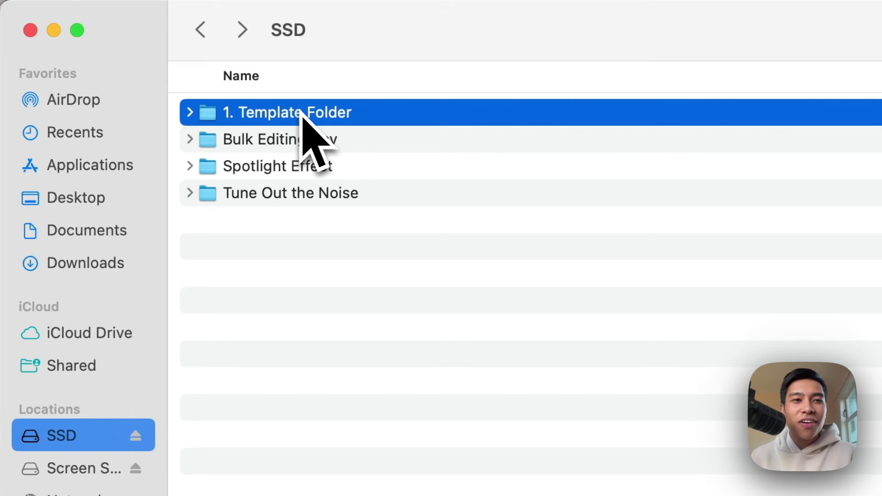
pyautogui.rightClick(305, 114)
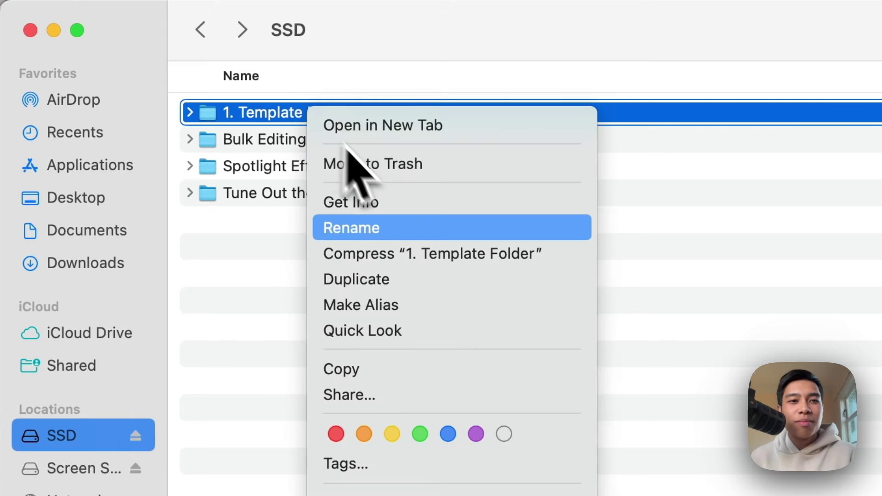
pyautogui.click(380, 280)
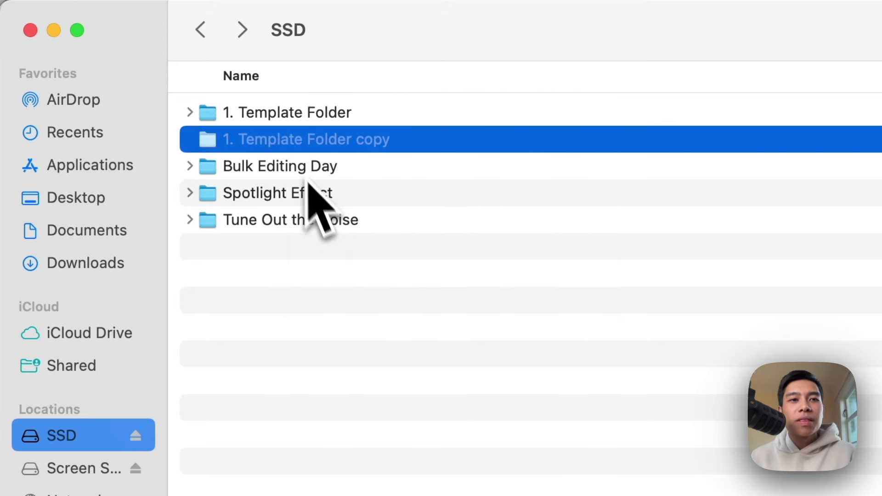
# Step: Rename the duplicated template folder as Goated video
pyautogui.rightClick(299, 148)
pyautogui.click(371, 256)
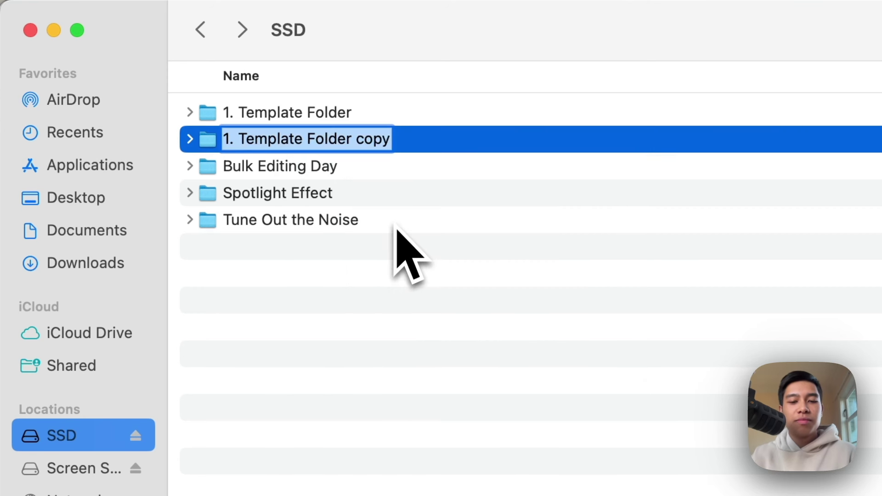
pyautogui.write('Goated video')
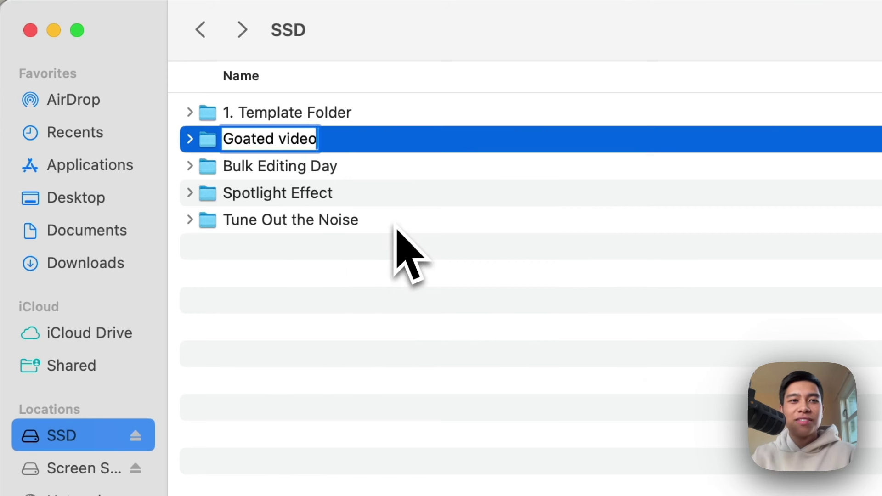
pyautogui.press('Return')
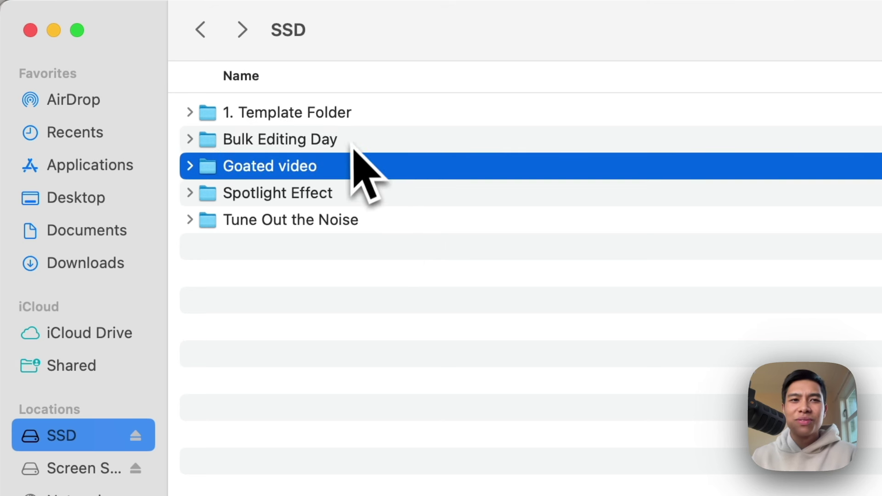
# Step: Open the Goated video folder, look inside its Final Output and Videos subfolders, and return to the SSD
pyautogui.click(282, 169)
pyautogui.click(329, 167)
pyautogui.doubleClick(329, 167)
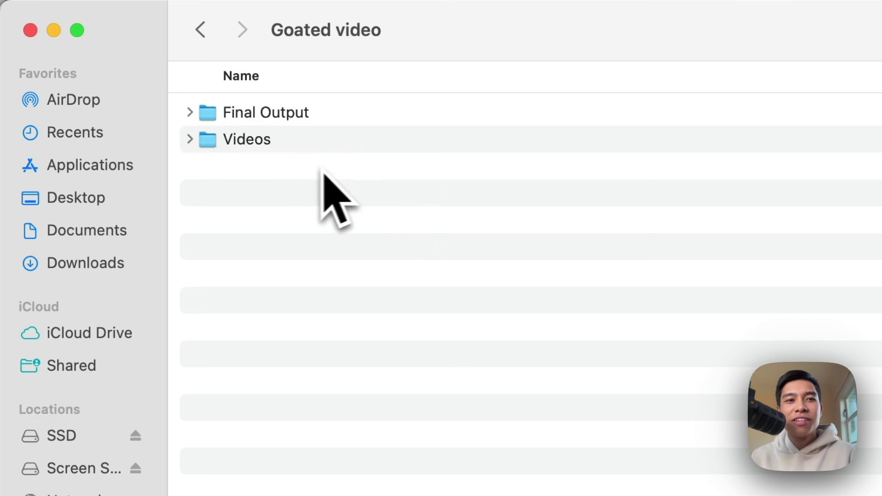
pyautogui.doubleClick(278, 118)
pyautogui.press('super+bracketleft')
pyautogui.doubleClick(261, 138)
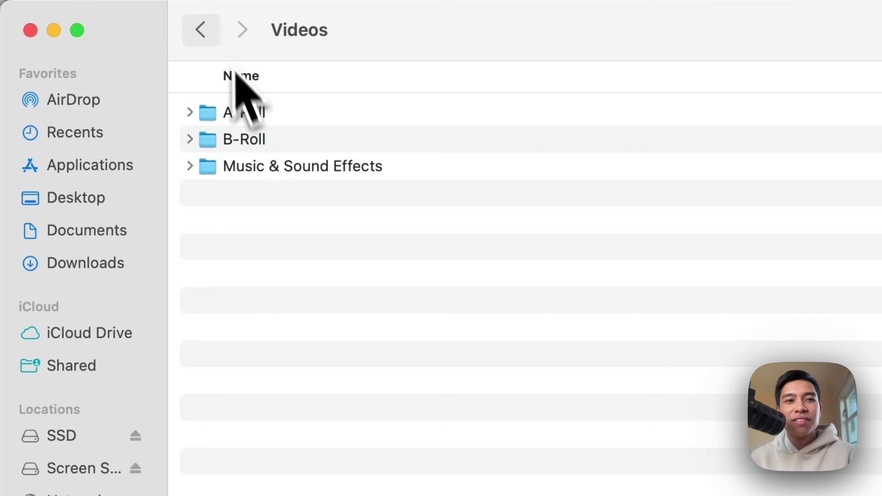
pyautogui.click(216, 32)
pyautogui.click(215, 29)
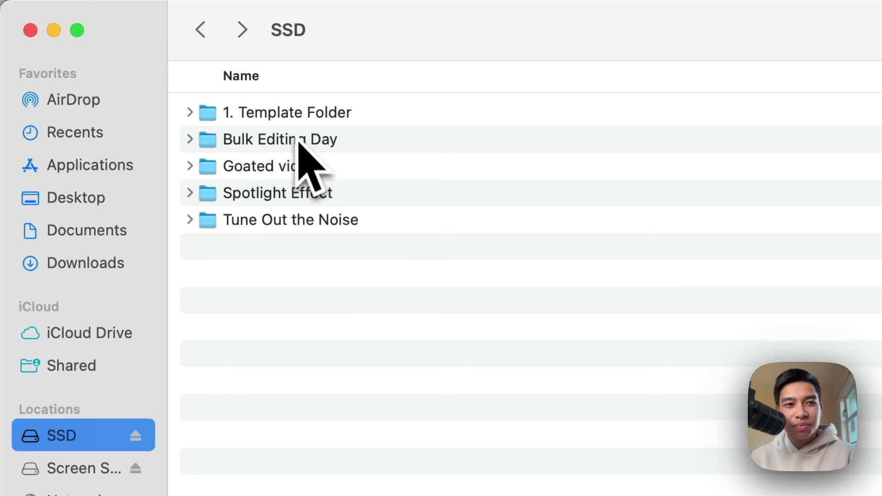
# Step: Point out the existing project folders, open Tune Out the Noise and check its media folders and the contents of Final Output
pyautogui.click(335, 138)
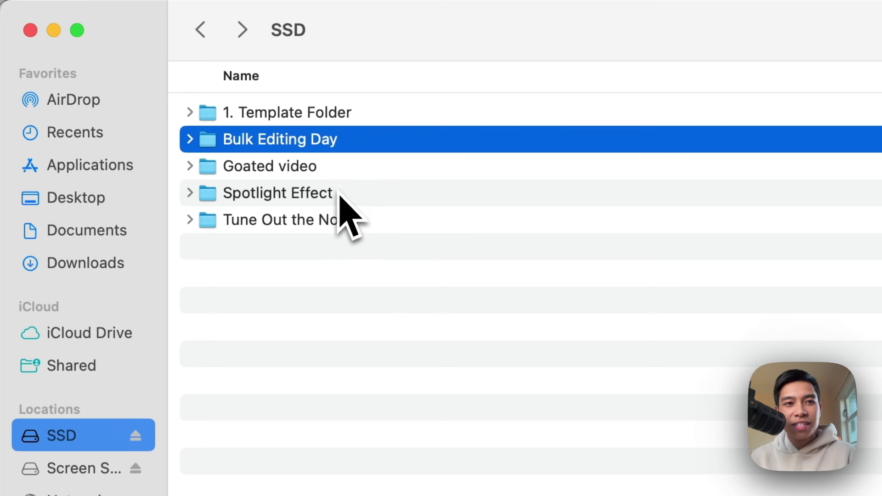
pyautogui.keyDown('super'); pyautogui.click(340, 195); pyautogui.keyUp('super')
pyautogui.click(358, 253)
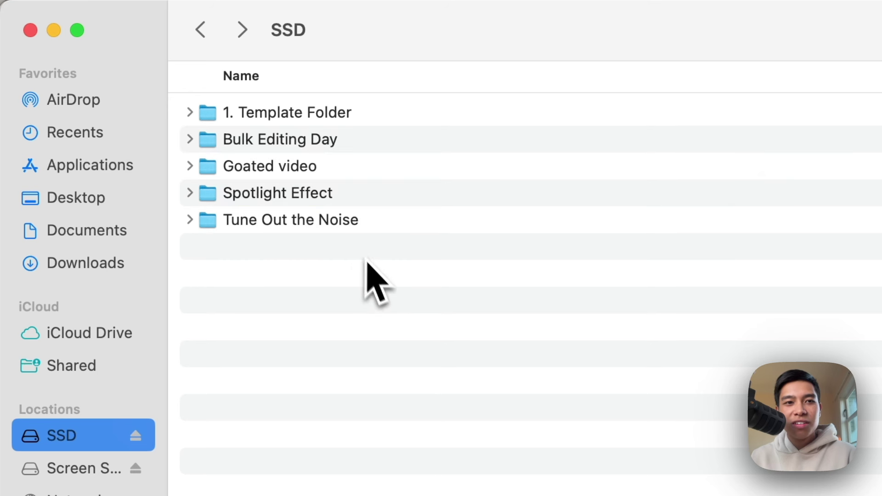
pyautogui.doubleClick(337, 221)
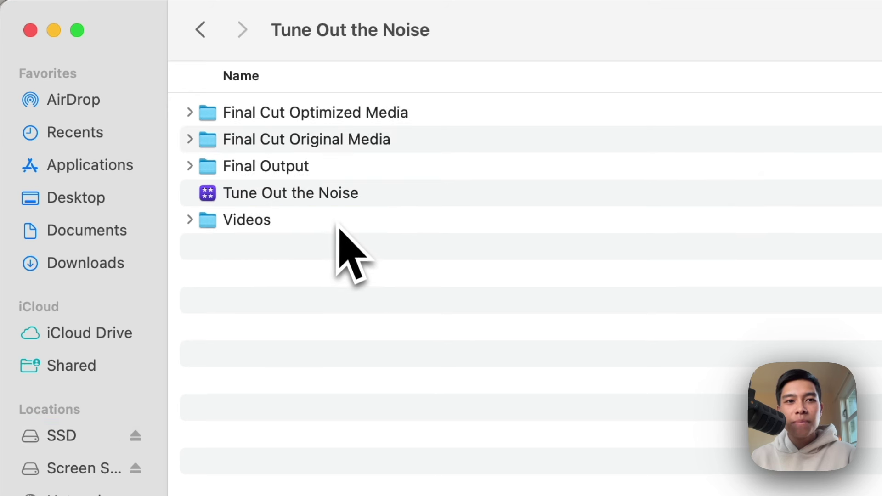
pyautogui.click(272, 122)
pyautogui.click(277, 138)
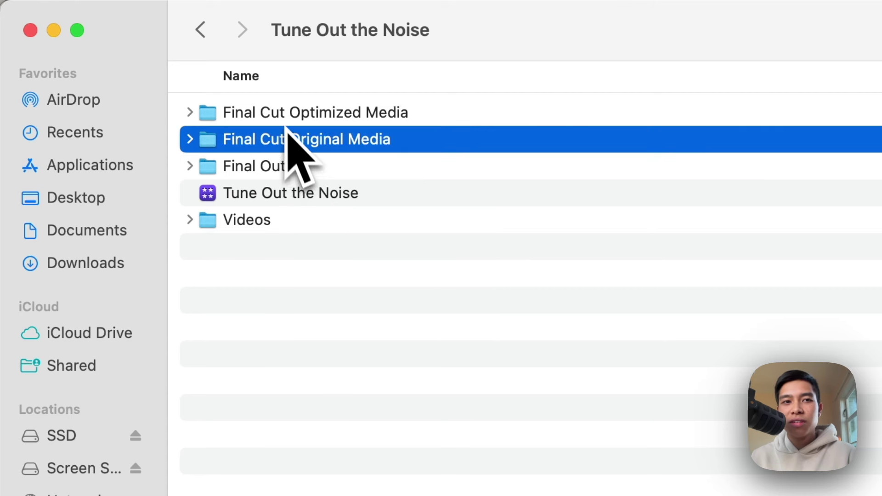
pyautogui.click(281, 169)
pyautogui.doubleClick(281, 169)
pyautogui.click(200, 30)
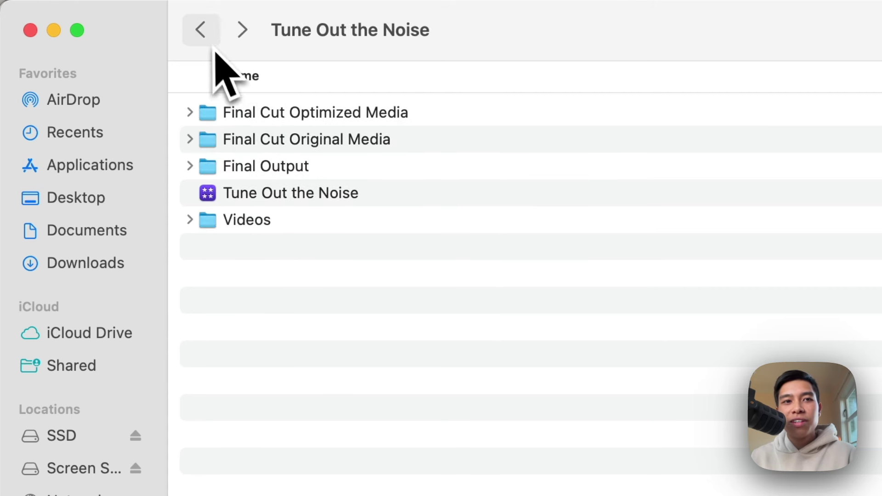
# Step: Look inside the A-Roll and B-Roll folders under Tune Out the Noise's Videos folder and return to the SSD
pyautogui.doubleClick(275, 219)
pyautogui.press('Down')
pyautogui.doubleClick(258, 121)
pyautogui.click(200, 30)
pyautogui.click(266, 165)
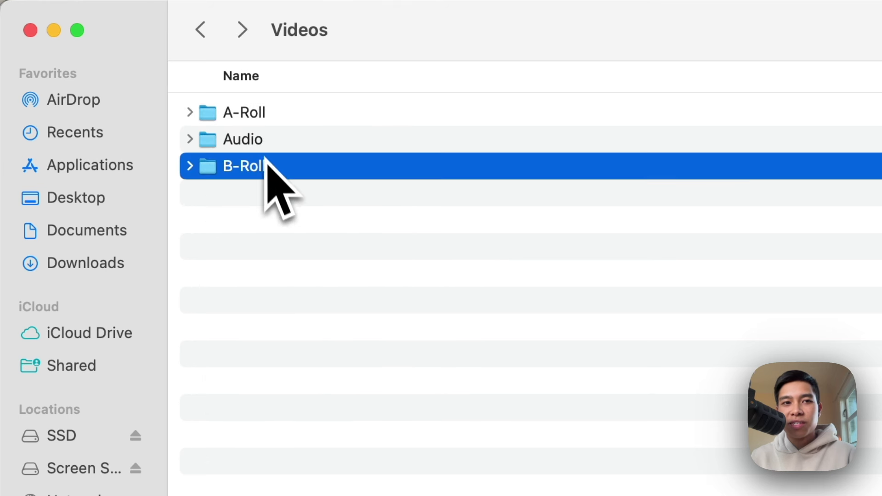
pyautogui.doubleClick(265, 166)
pyautogui.click(211, 42)
pyautogui.click(213, 39)
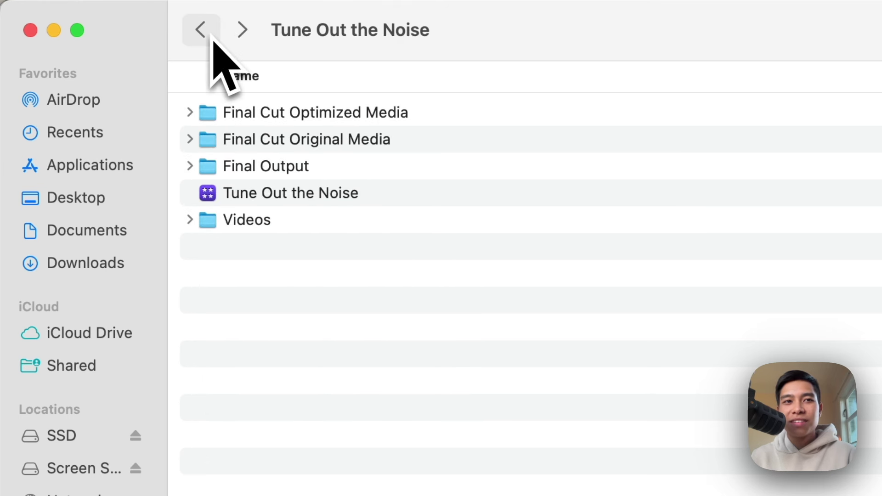
pyautogui.click(212, 40)
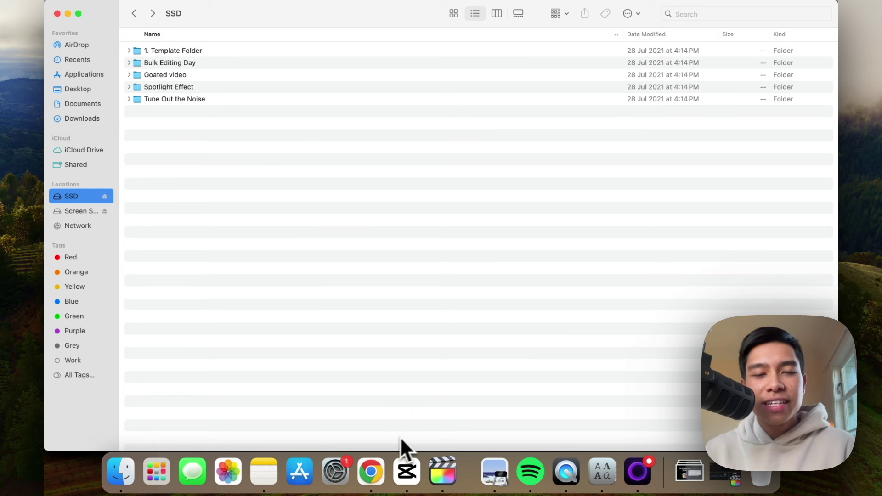
# Step: Compare the contents of Goated video with Tune Out the Noise, pointing out the latter's Final Cut library file, and return to the SSD
pyautogui.click(182, 75)
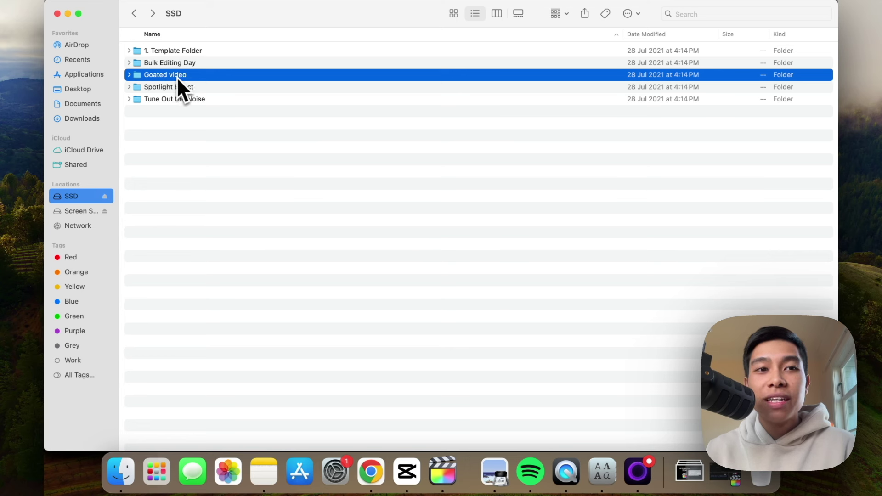
pyautogui.doubleClick(175, 76)
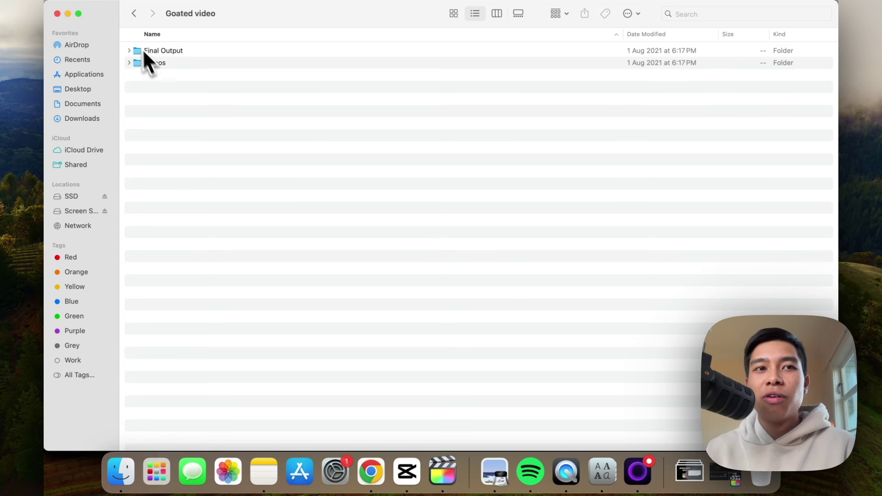
pyautogui.click(134, 13)
pyautogui.doubleClick(190, 99)
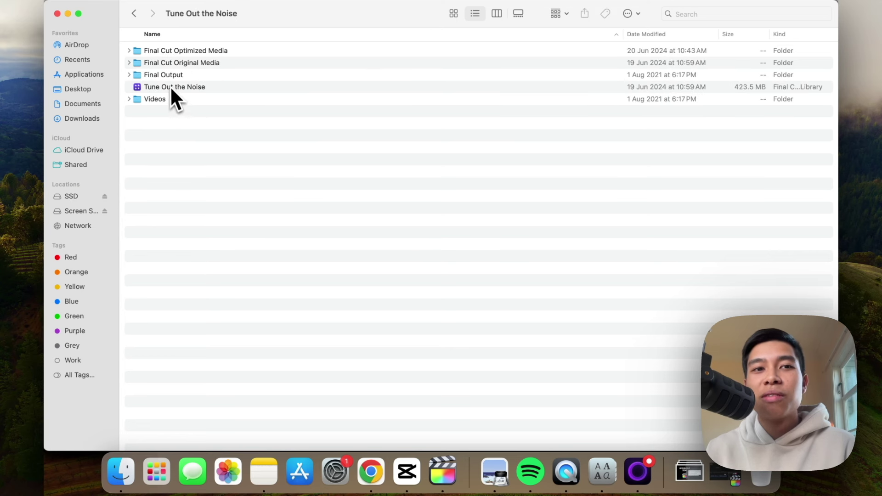
pyautogui.click(171, 87)
pyautogui.click(134, 13)
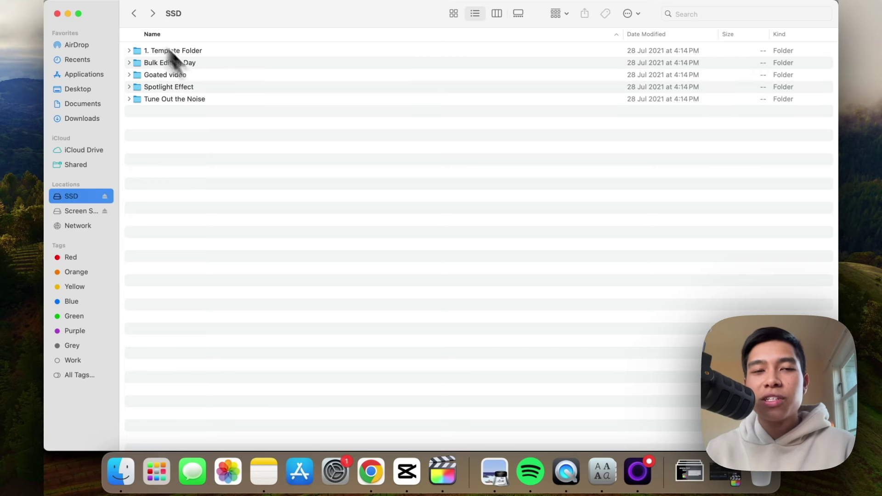
# Step: Switch to Final Cut Pro and create a new library named Goated video inside the Goated video folder on the SSD
pyautogui.click(442, 474)
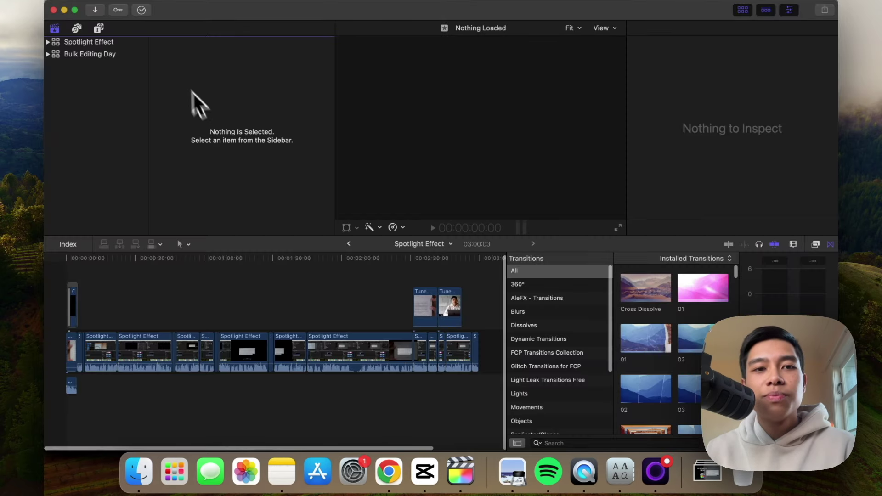
pyautogui.click(90, 45)
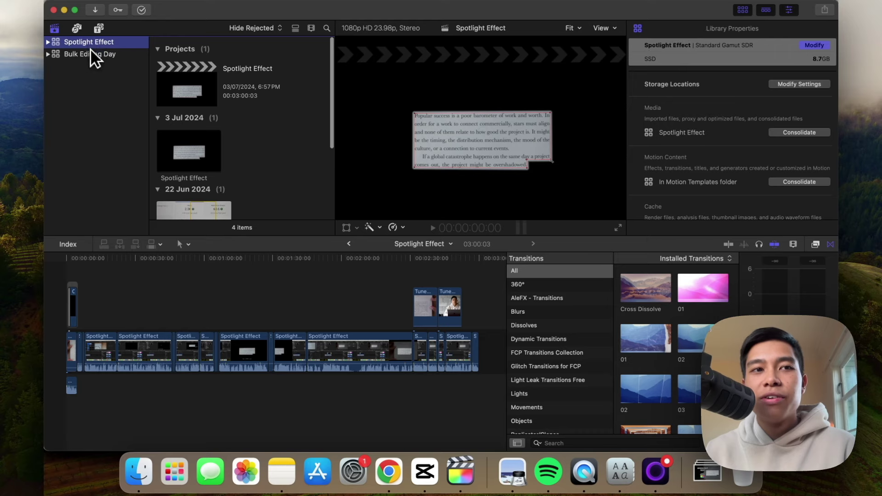
pyautogui.click(130, 1)
pyautogui.moveTo(136, 8)
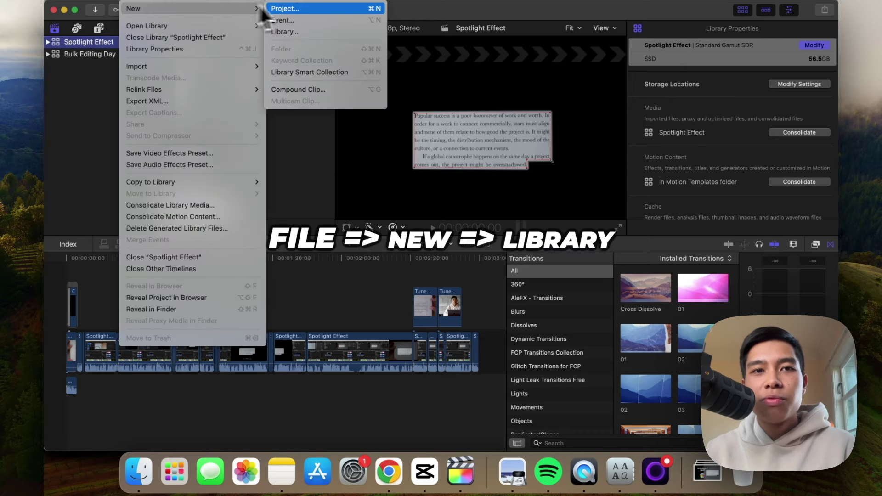
pyautogui.click(300, 29)
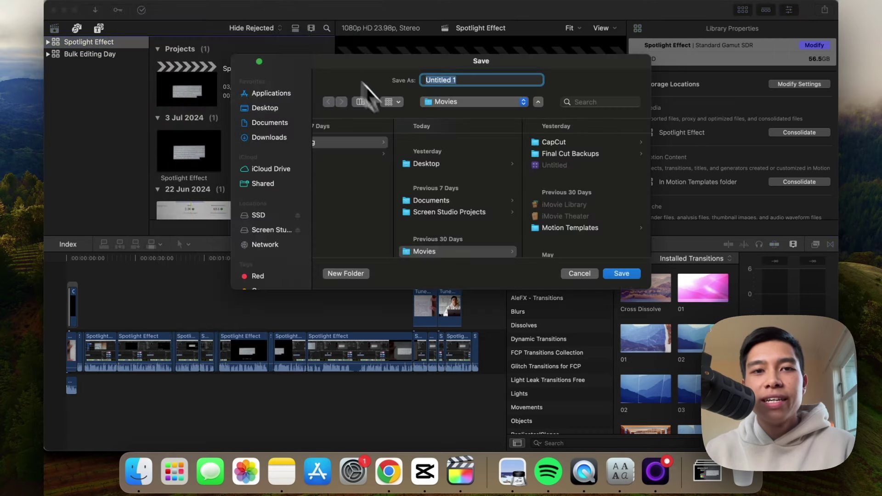
pyautogui.click(259, 215)
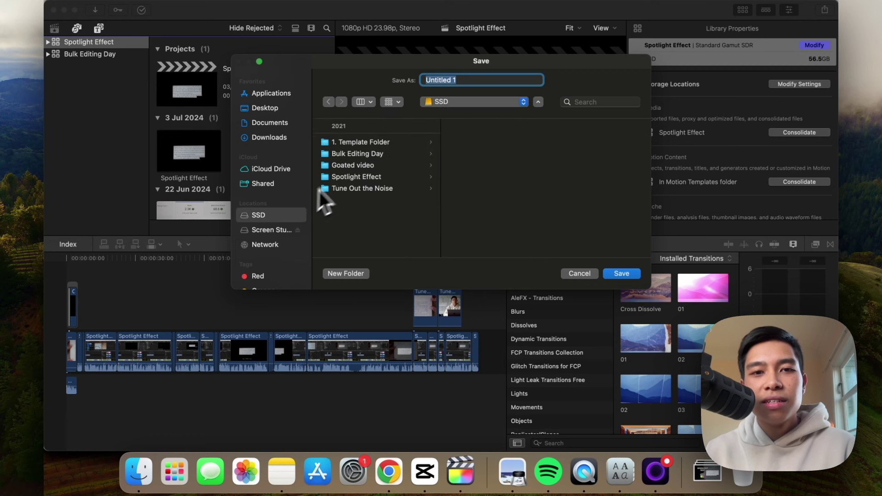
pyautogui.click(358, 167)
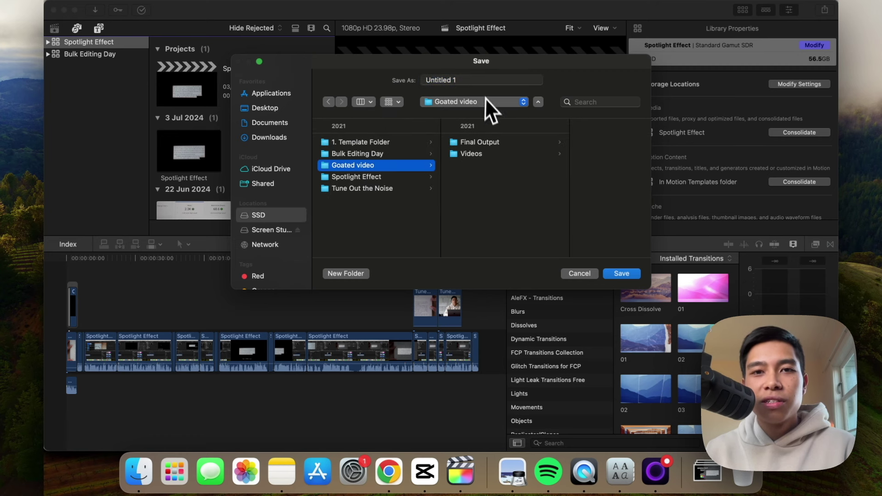
pyautogui.click(392, 78)
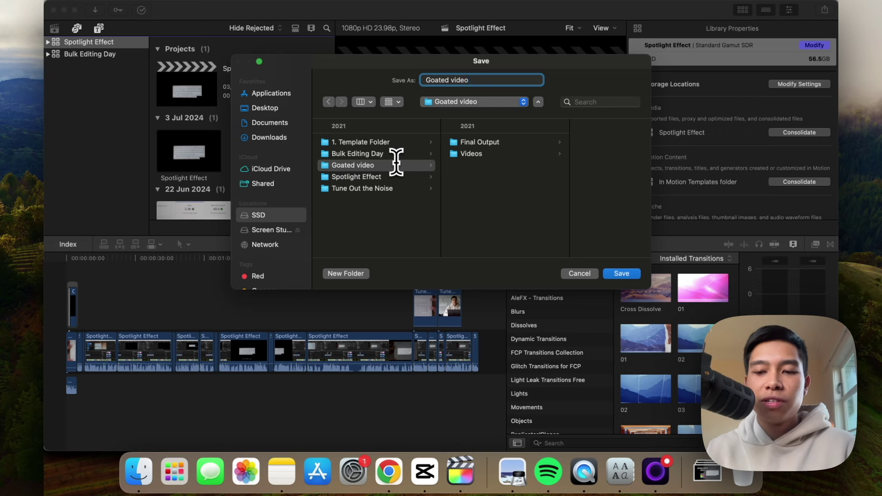
pyautogui.press('Return')
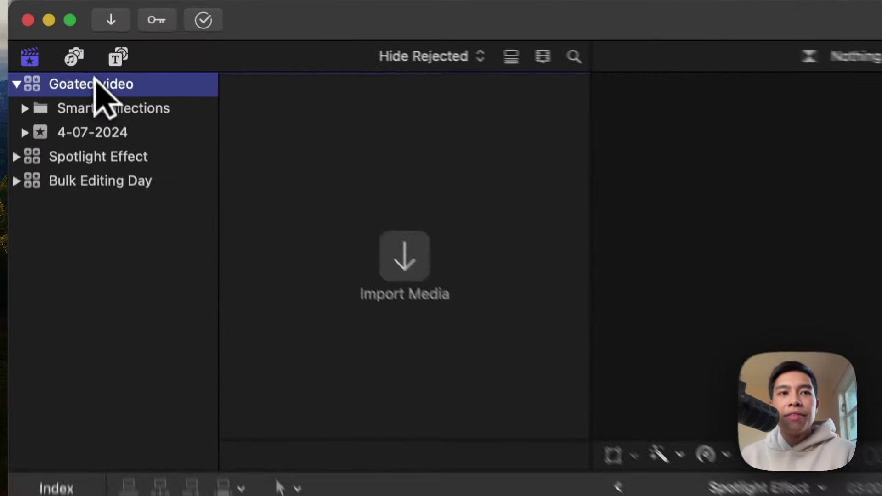
# Step: Point out the Goated video library and its contents, ending with the 4-07-2024 event selected
pyautogui.click(87, 41)
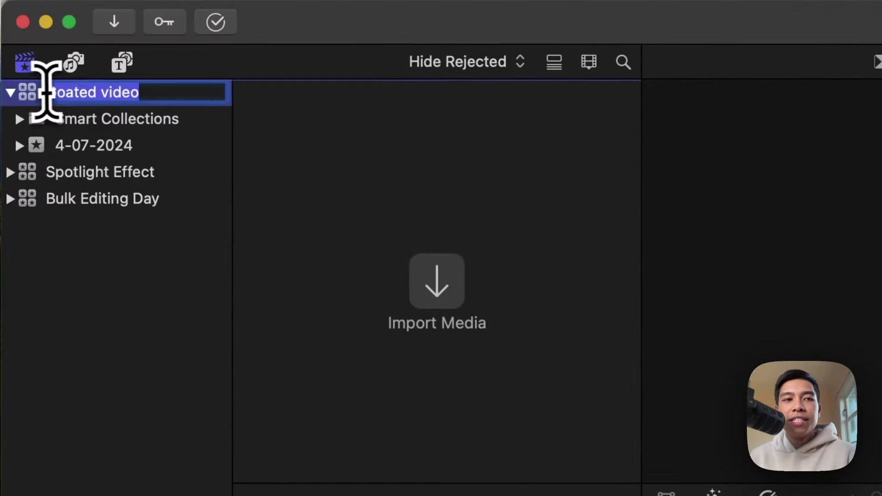
pyautogui.click(205, 119)
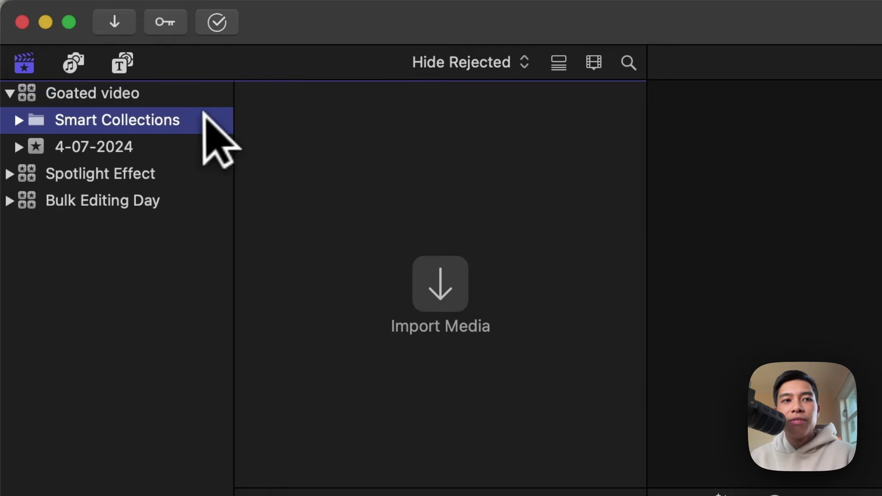
pyautogui.click(103, 95)
pyautogui.click(104, 137)
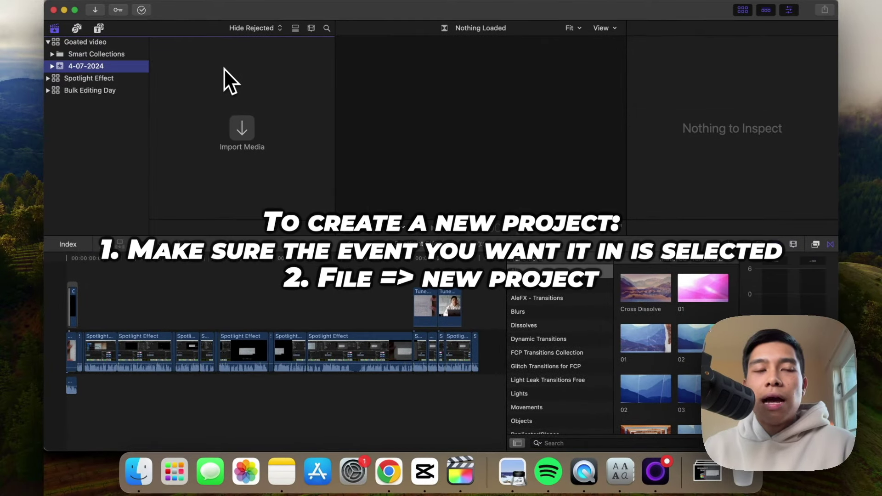
pyautogui.click(87, 41)
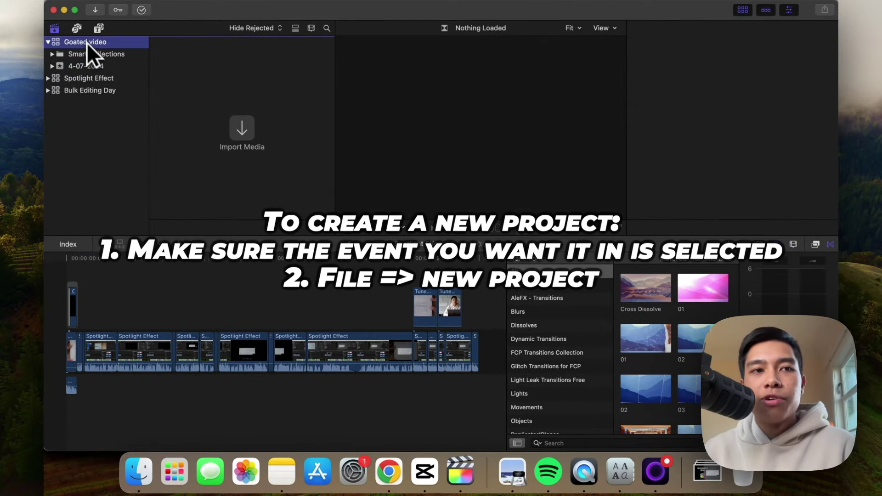
pyautogui.click(91, 67)
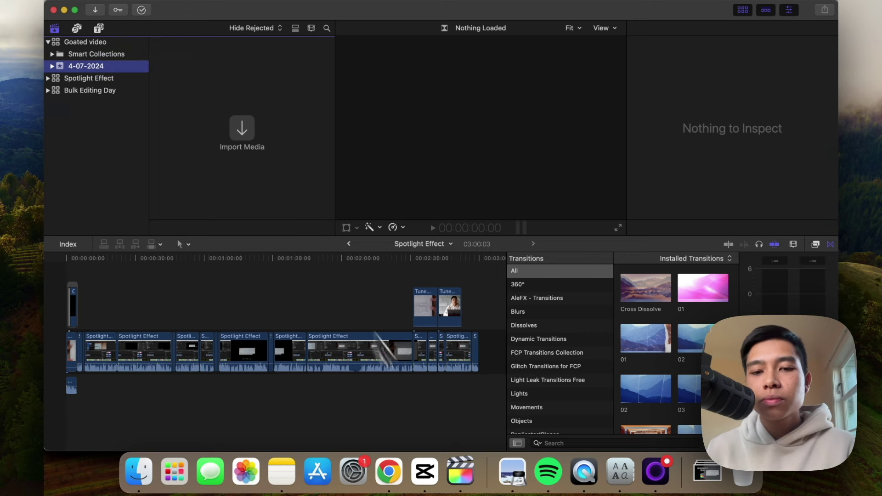
# Step: Switch to the diagram in Google Chrome and examine the Final Cut Pro branch with its library, event and project chart
pyautogui.click(389, 471)
pyautogui.scroll(-3, 380, 313)
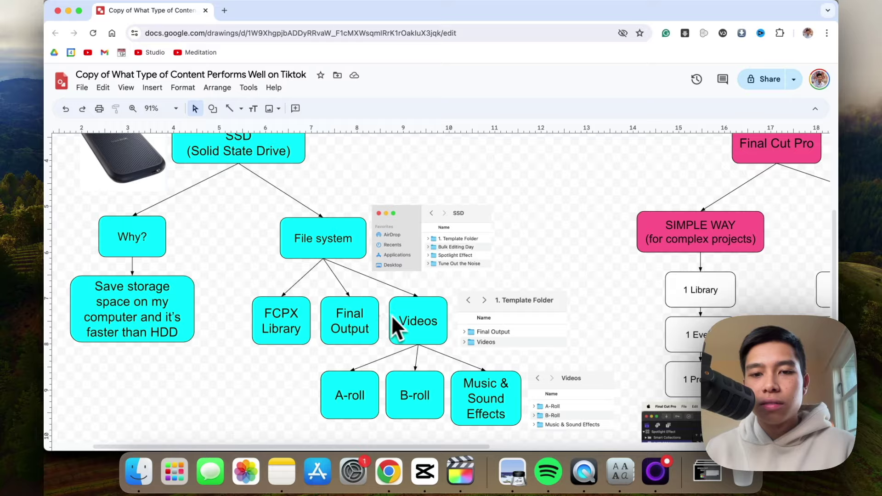
pyautogui.scroll(-2, 394, 329)
pyautogui.hscroll(7, 403, 320)
pyautogui.scroll(5, 403, 321)
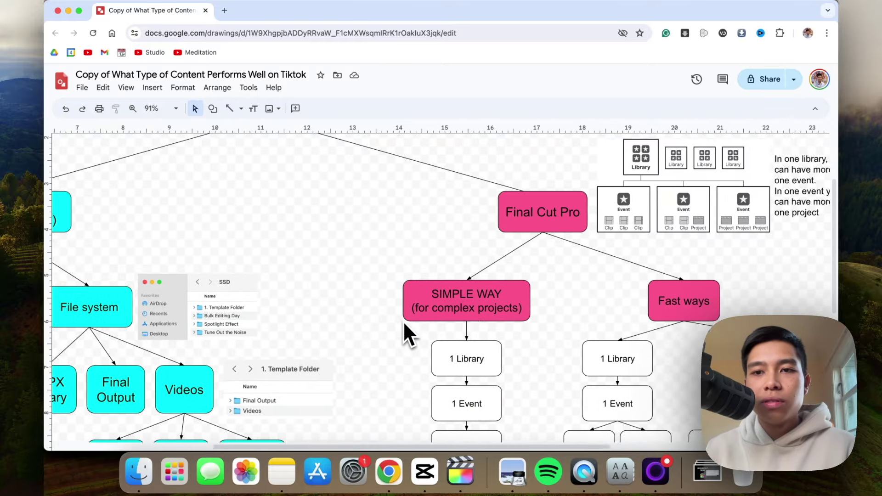
pyautogui.hscroll(2, 403, 320)
pyautogui.scroll(1, 403, 320)
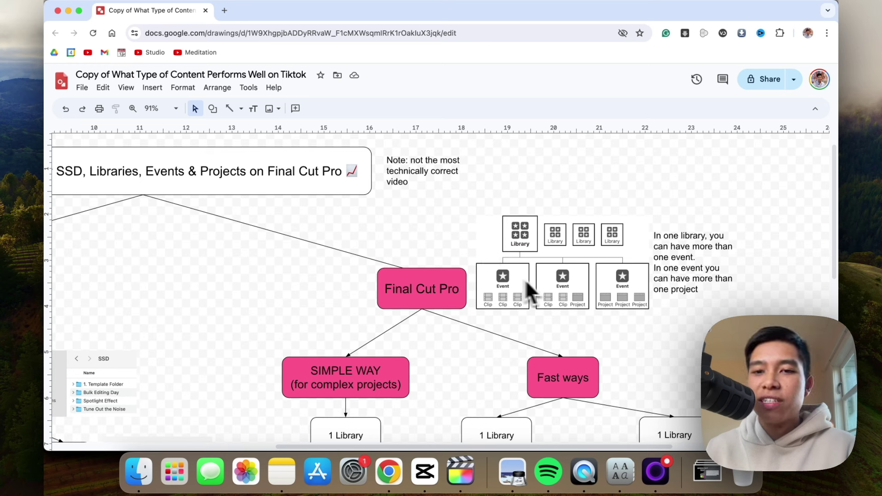
pyautogui.hscroll(3, 567, 299)
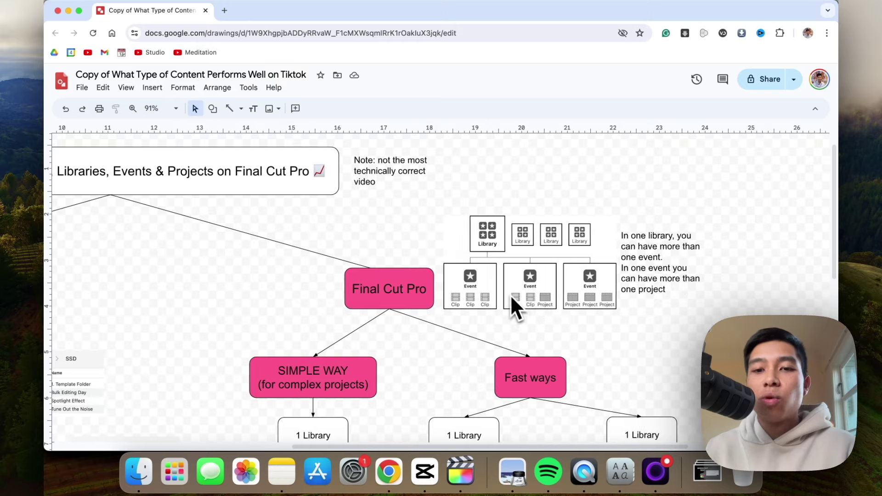
pyautogui.hscroll(1, 505, 291)
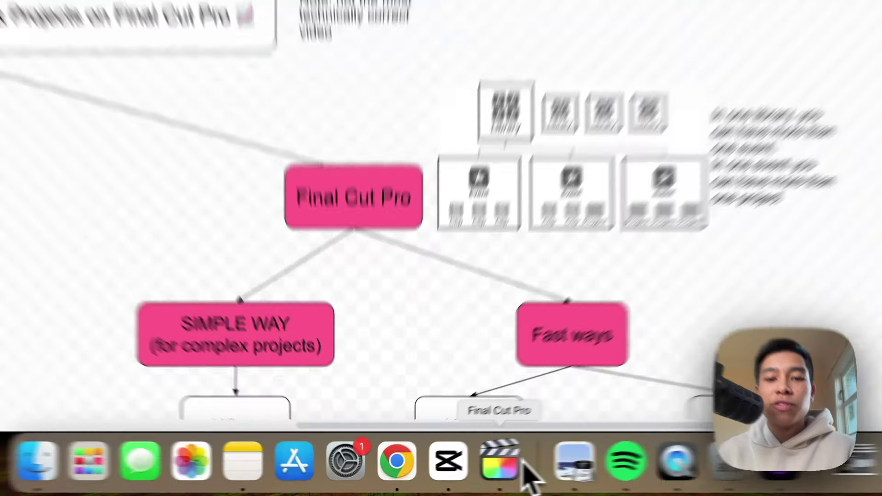
# Step: Check Final Cut Pro briefly, return to the Chrome diagram and review how libraries contain events and events contain clips and projects
pyautogui.click(523, 463)
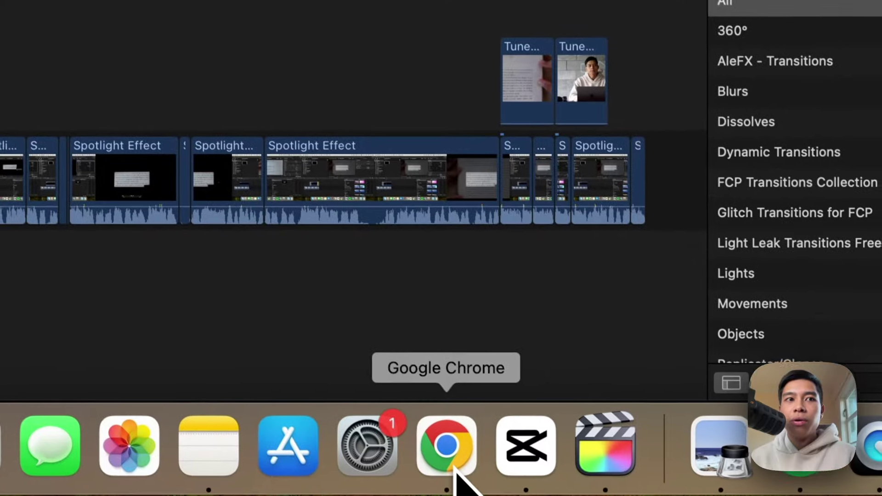
pyautogui.click(449, 437)
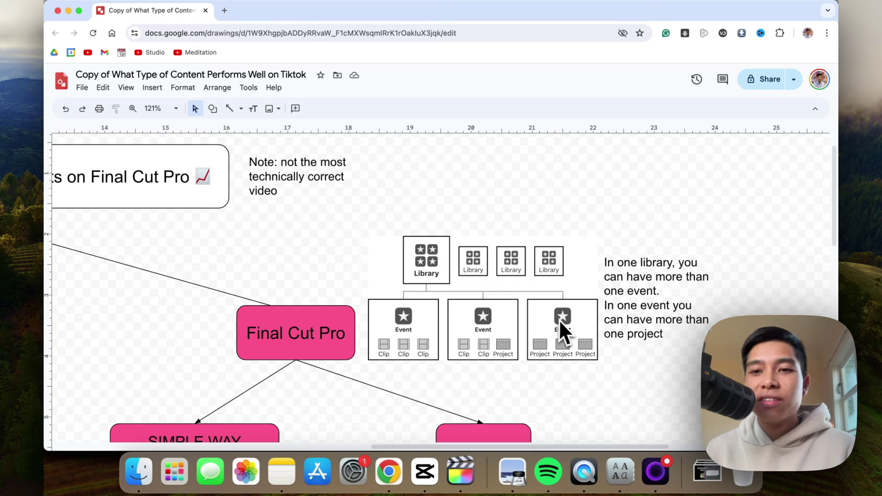
pyautogui.scroll(-2, 405, 326)
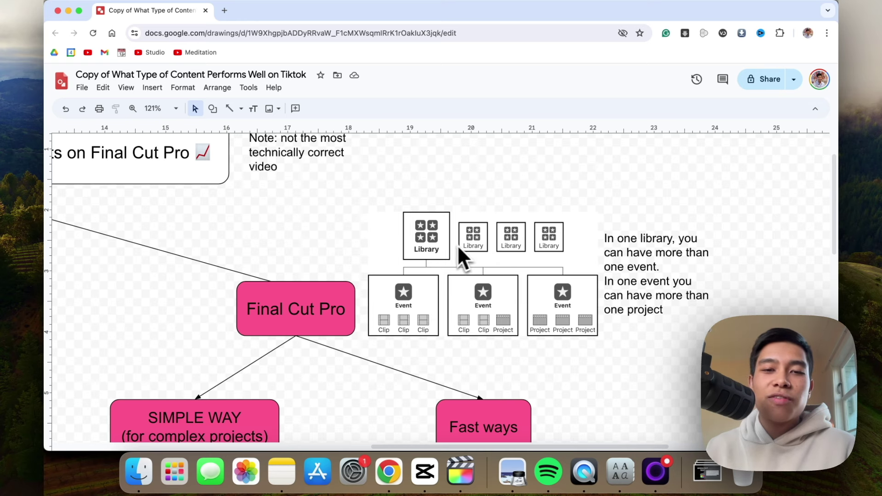
pyautogui.scroll(1, 447, 245)
pyautogui.scroll(-2, 432, 246)
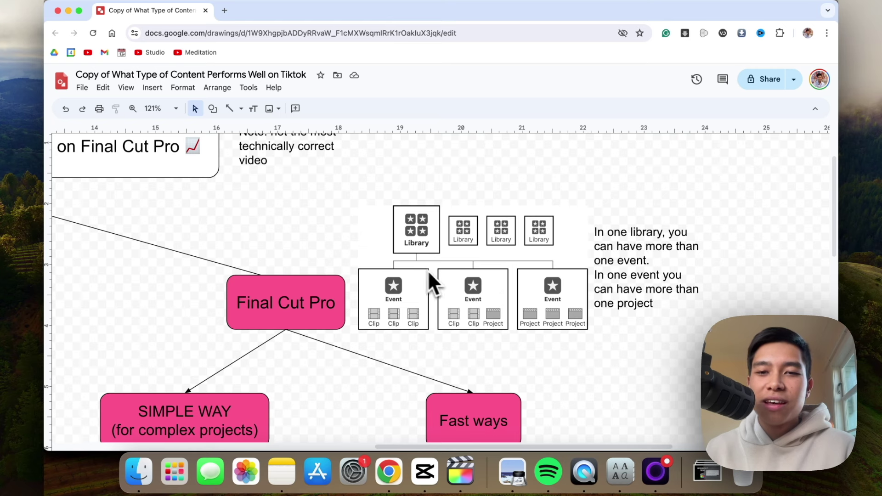
pyautogui.scroll(-1, 469, 321)
pyautogui.hscroll(-3, 468, 321)
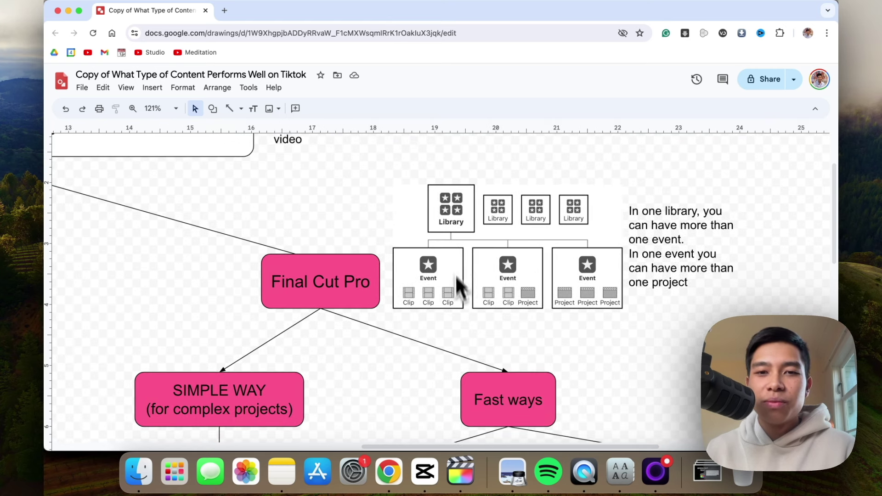
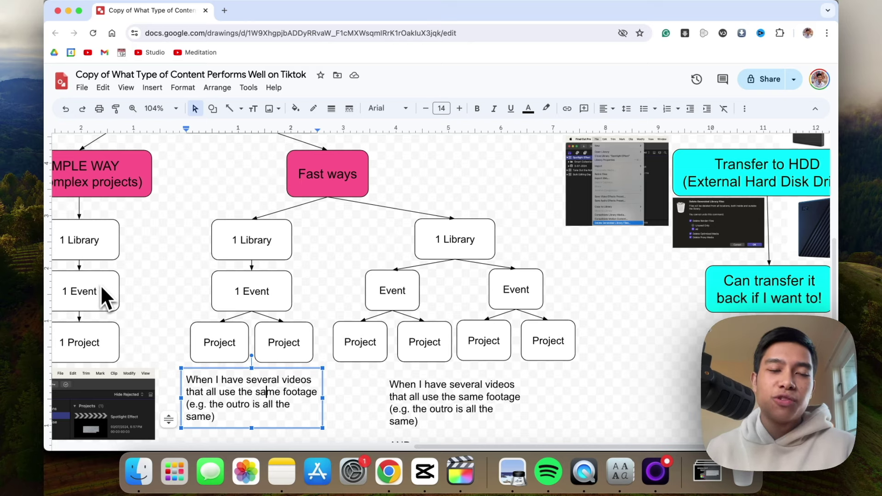
# Step: Review the diagram's Simple way and SSD file system branches and return to the Fast ways branch
pyautogui.hscroll(-6, 156, 282)
pyautogui.hscroll(-3, 161, 284)
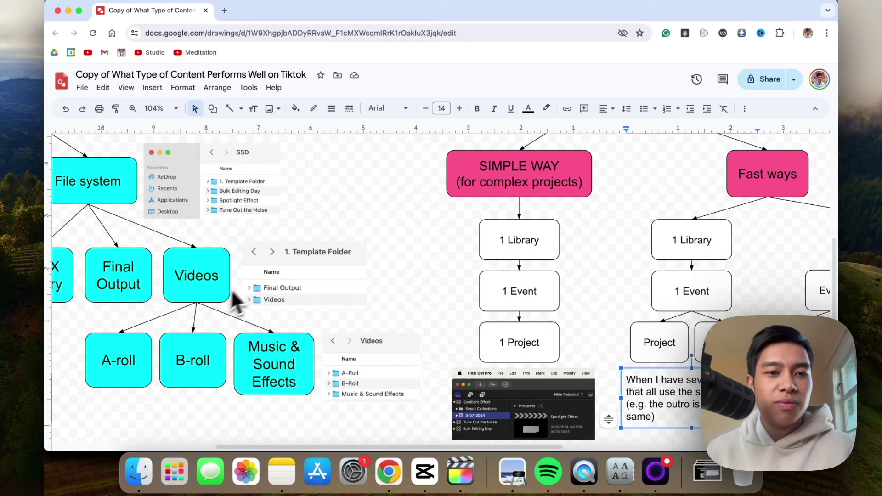
pyautogui.hscroll(6, 351, 369)
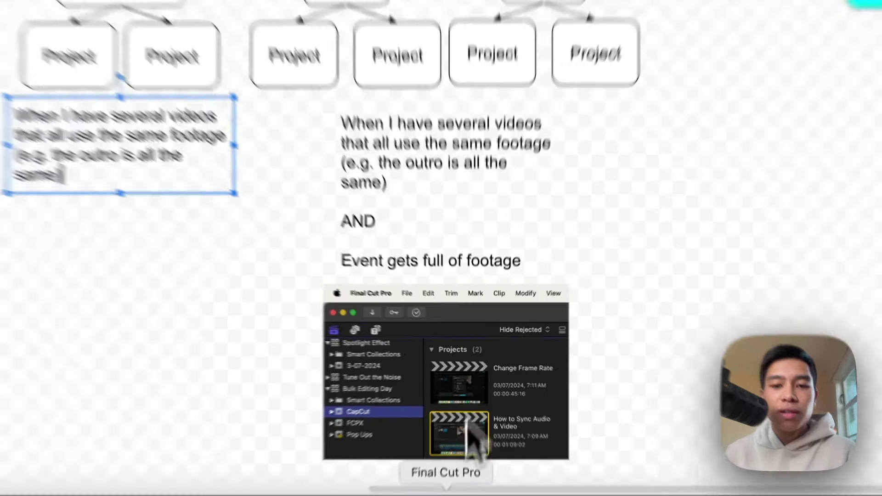
# Step: Switch to Final Cut Pro, expand the Bulk Editing Day library, collapse Spotlight Effect and show all Bulk Editing Day projects
pyautogui.click(469, 476)
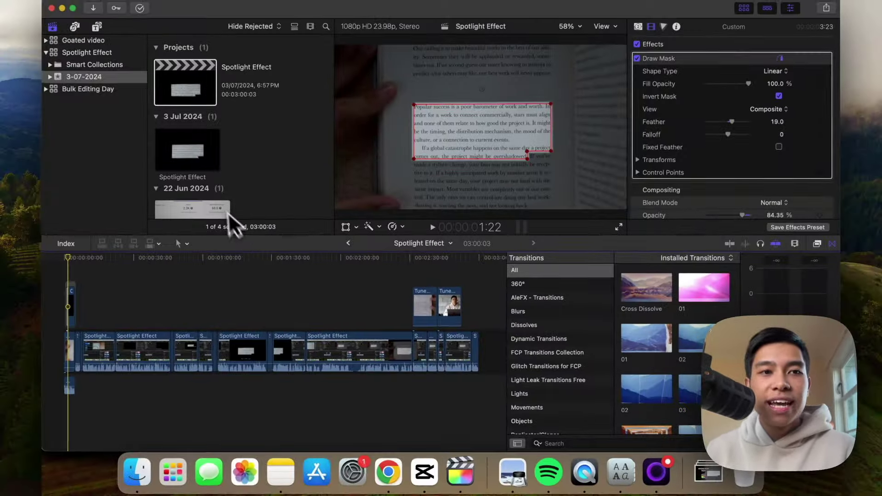
pyautogui.click(48, 89)
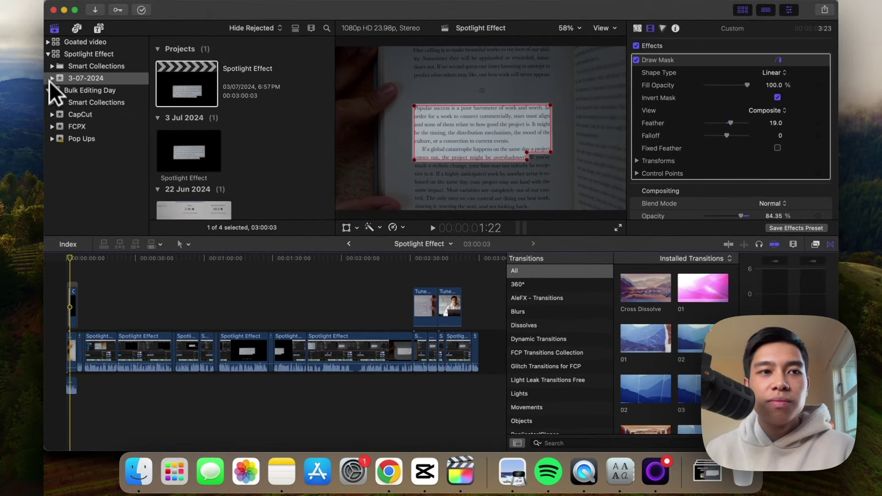
pyautogui.click(49, 54)
pyautogui.click(67, 66)
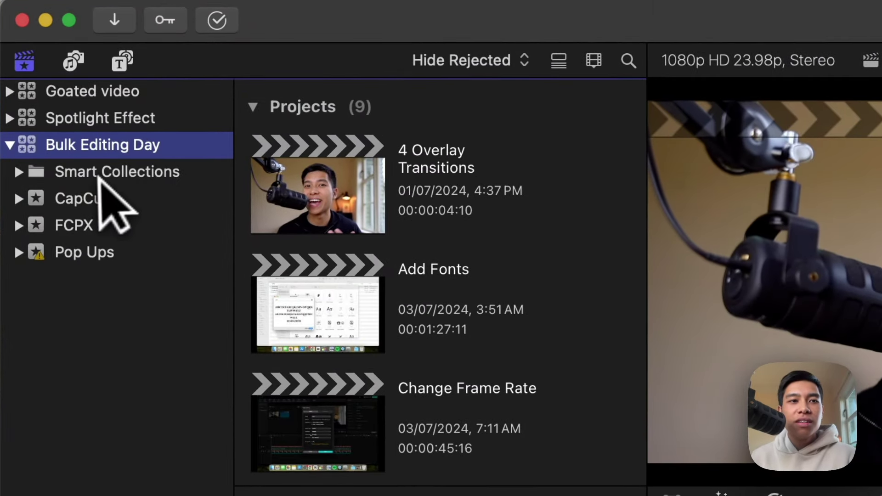
# Step: Compare the projects held in the CapCut, FCPX and Pop Ups events of the Bulk Editing Day library
pyautogui.click(71, 199)
pyautogui.click(96, 251)
pyautogui.click(97, 226)
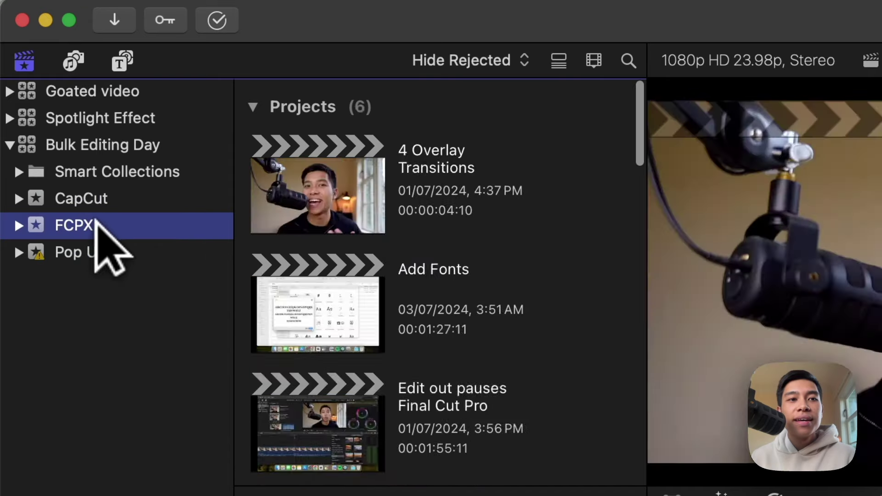
pyautogui.click(101, 199)
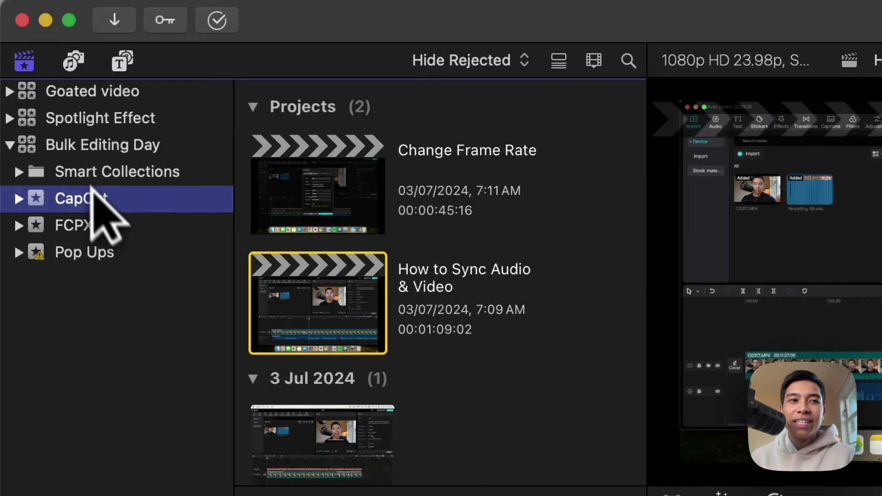
pyautogui.click(94, 225)
pyautogui.click(100, 250)
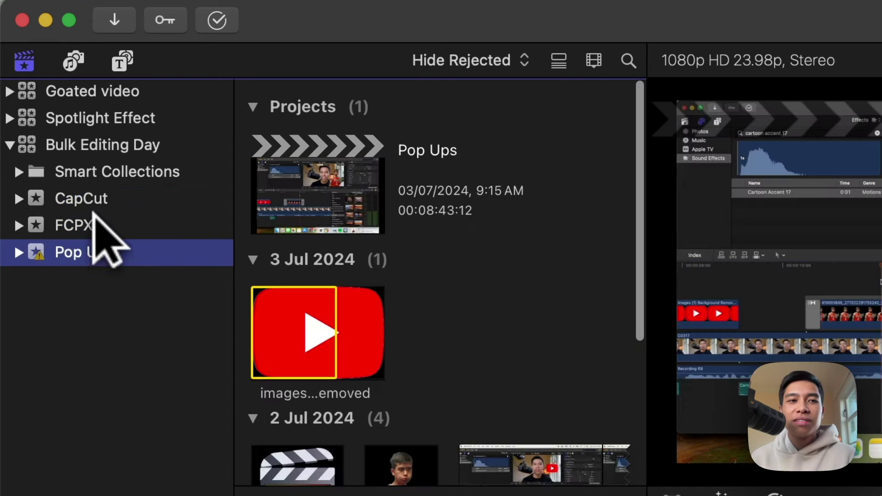
pyautogui.click(92, 198)
# Step: Show the FCPX event and browse through its list of projects
pyautogui.click(94, 225)
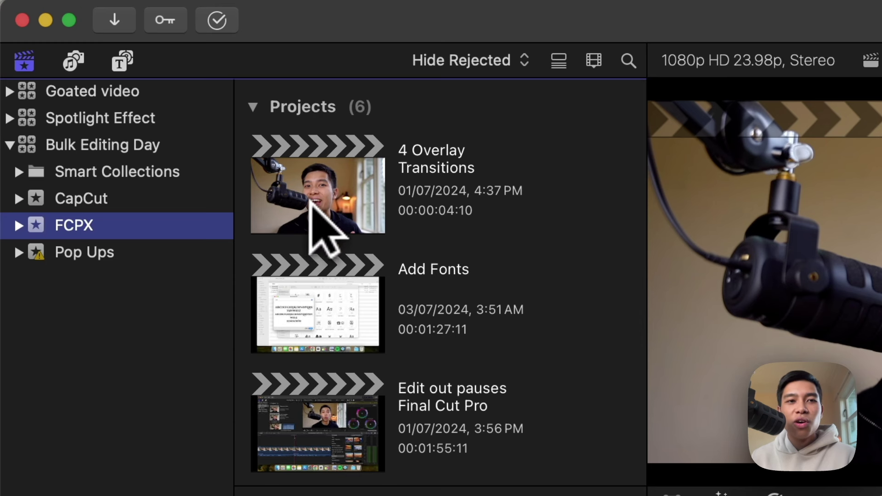
pyautogui.scroll(-2, 339, 317)
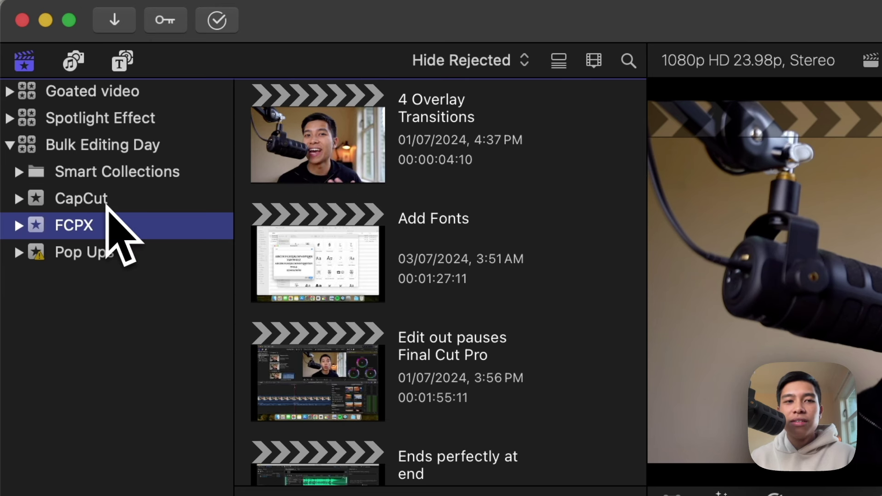
pyautogui.scroll(-5, 338, 265)
pyautogui.scroll(-2, 333, 221)
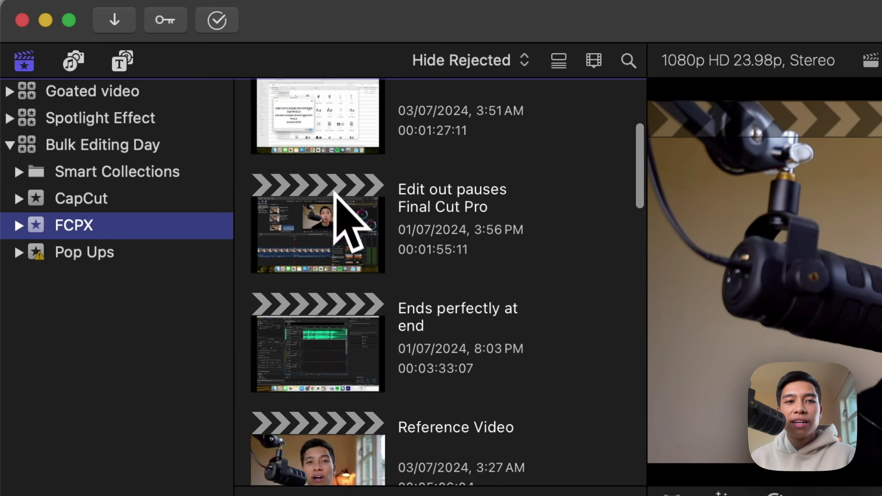
# Step: Browse the projects in the FCPX event, show the CapCut event and look through its projects and dated clips
pyautogui.scroll(-2, 319, 335)
pyautogui.scroll(6, 331, 344)
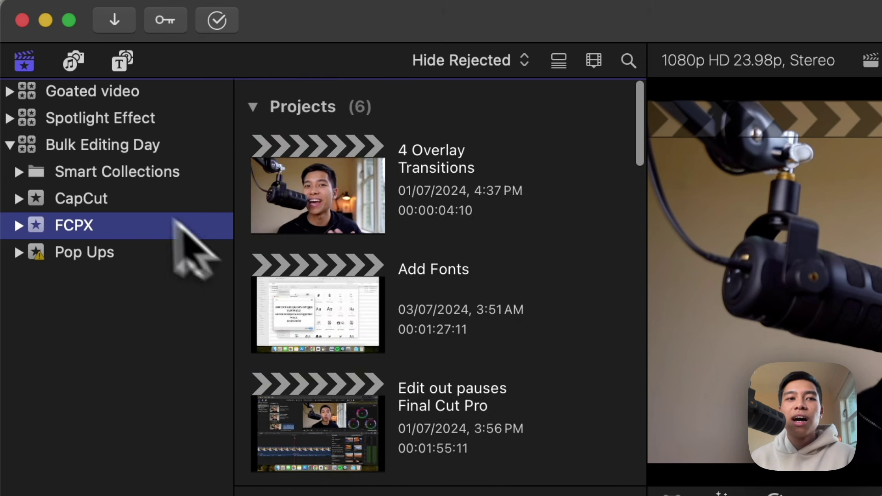
pyautogui.click(83, 197)
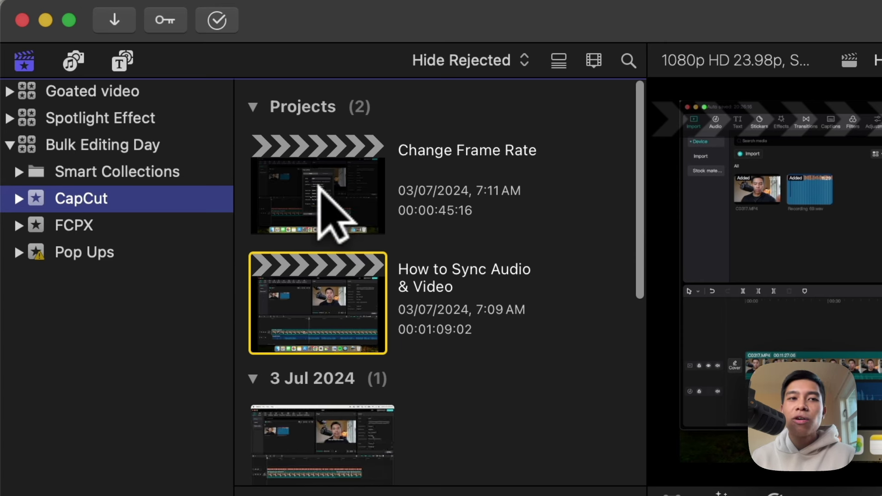
pyautogui.scroll(-6, 317, 244)
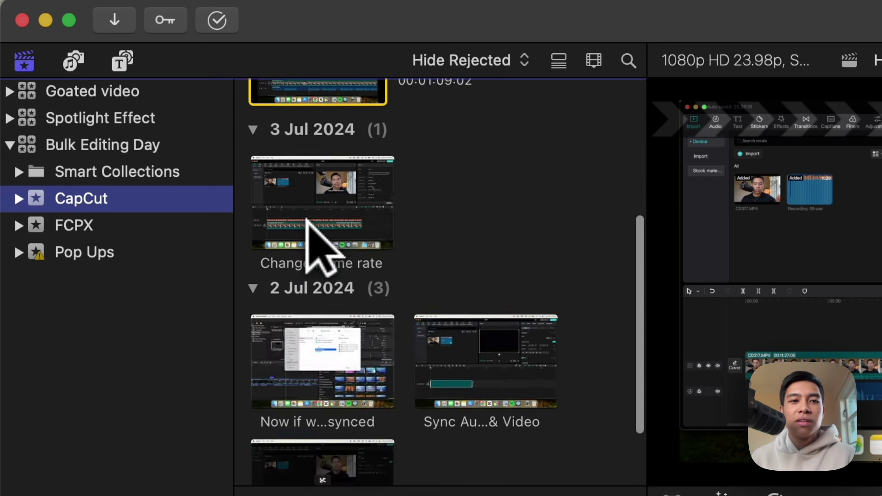
pyautogui.scroll(4, 324, 253)
pyautogui.scroll(2, 318, 230)
pyautogui.scroll(-7, 299, 322)
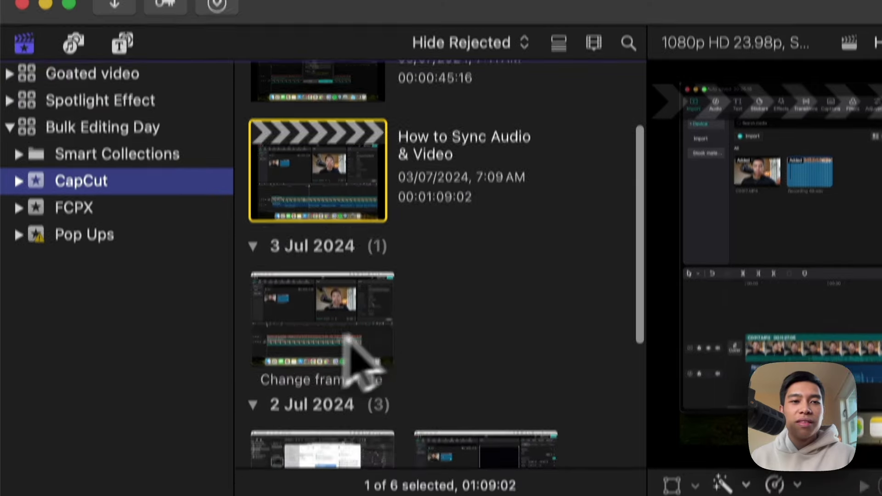
pyautogui.scroll(8, 363, 232)
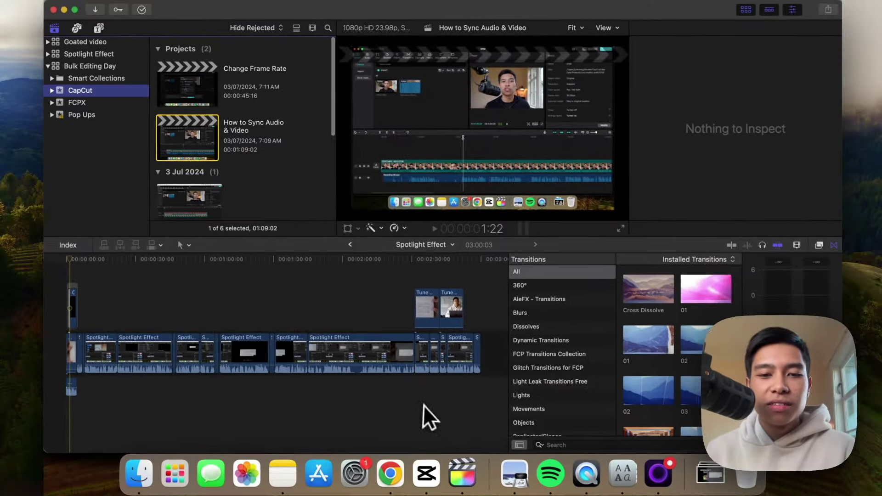
# Step: Switch to the Google Drawings diagram and review the Fast ways branch alongside the Simple way branch
pyautogui.click(390, 469)
pyautogui.hscroll(3, 436, 349)
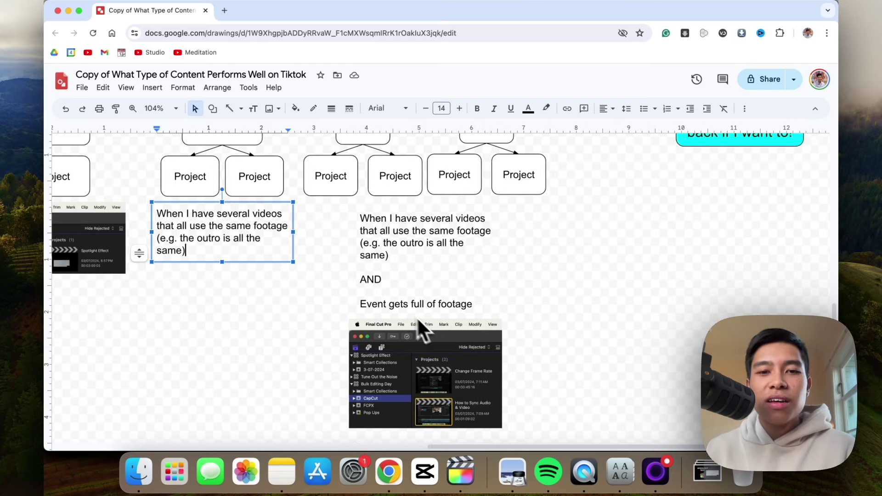
pyautogui.scroll(6, 416, 308)
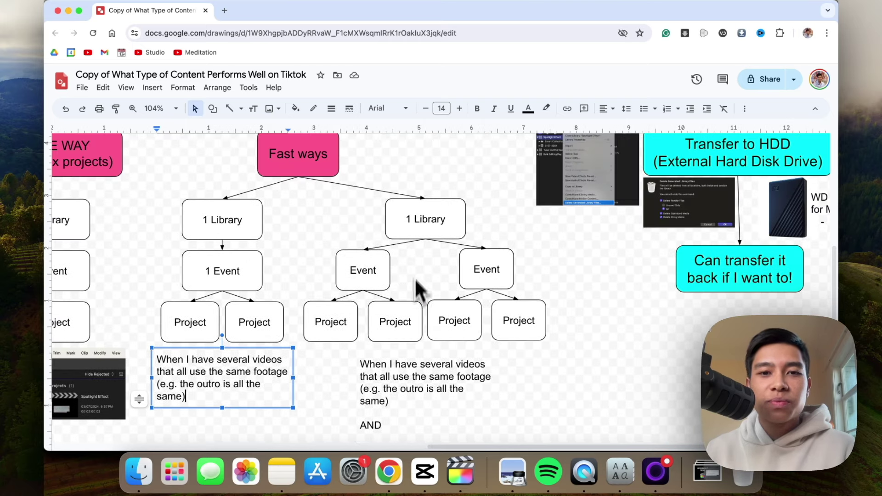
pyautogui.click(460, 471)
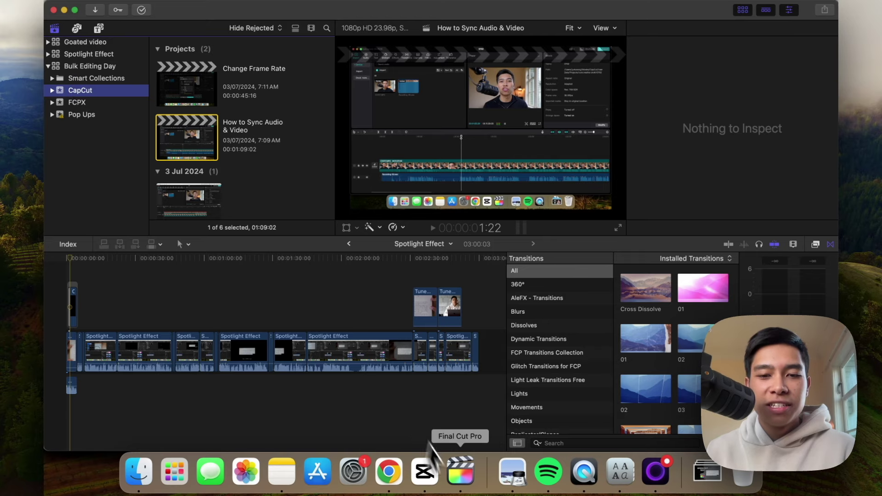
pyautogui.click(389, 471)
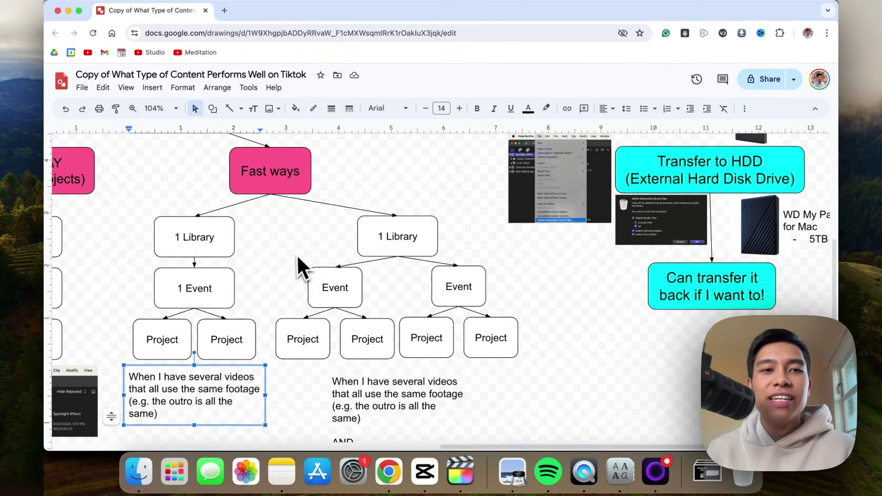
pyautogui.hscroll(-3, 297, 259)
pyautogui.scroll(2, 296, 258)
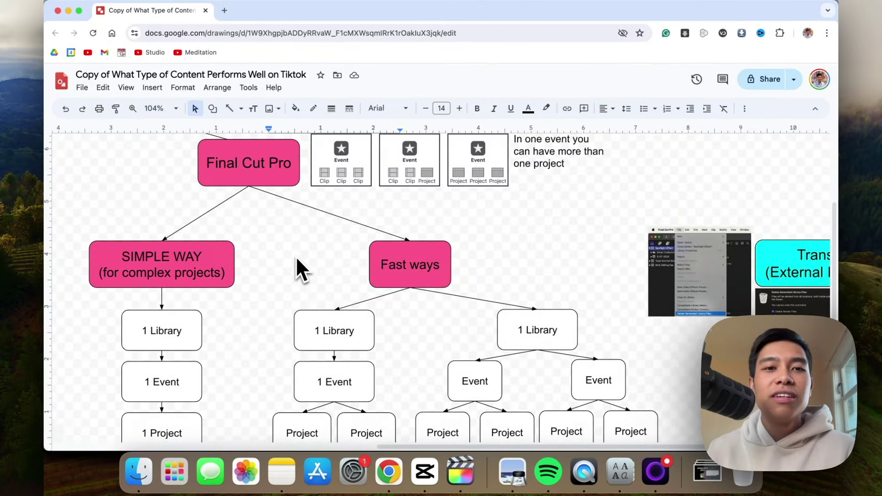
# Step: Examine the diagram's Transfer to HDD branch, including the Delete Generated Library Files screenshots and the hard drives shown
pyautogui.scroll(4, 296, 256)
pyautogui.hscroll(5, 464, 280)
pyautogui.hscroll(4, 481, 282)
pyautogui.scroll(-4, 479, 283)
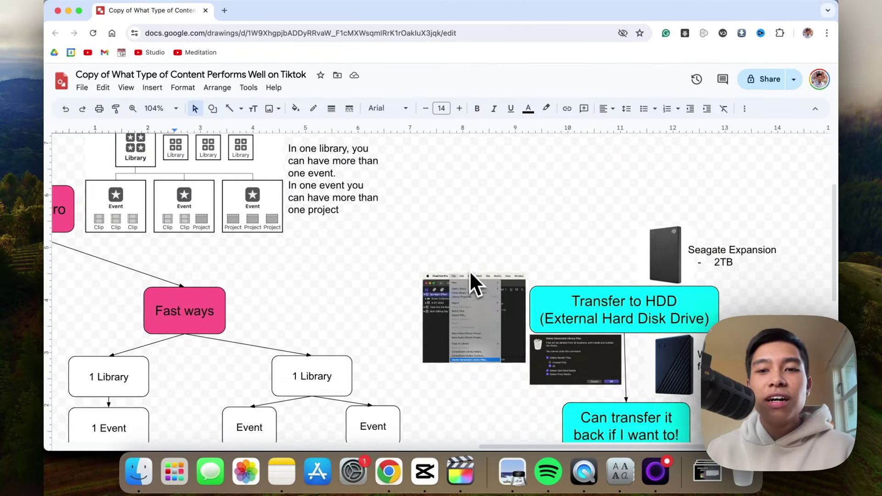
pyautogui.scroll(-2, 473, 276)
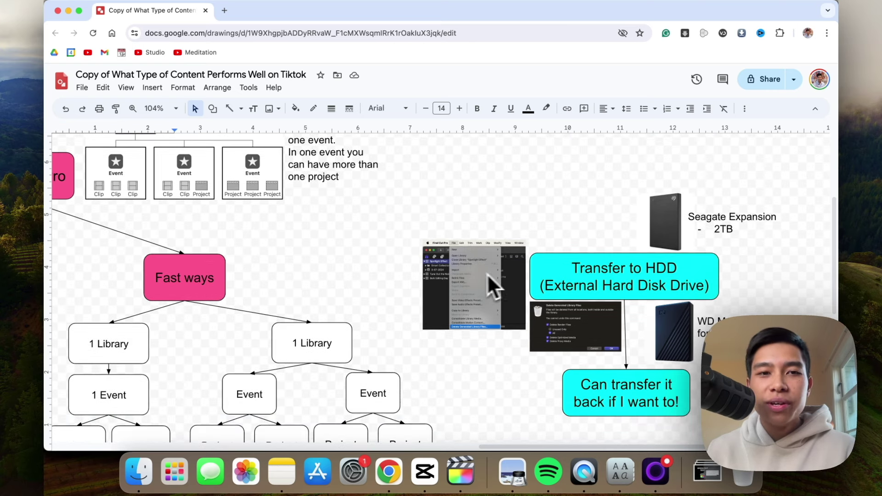
pyautogui.hscroll(-4, 315, 254)
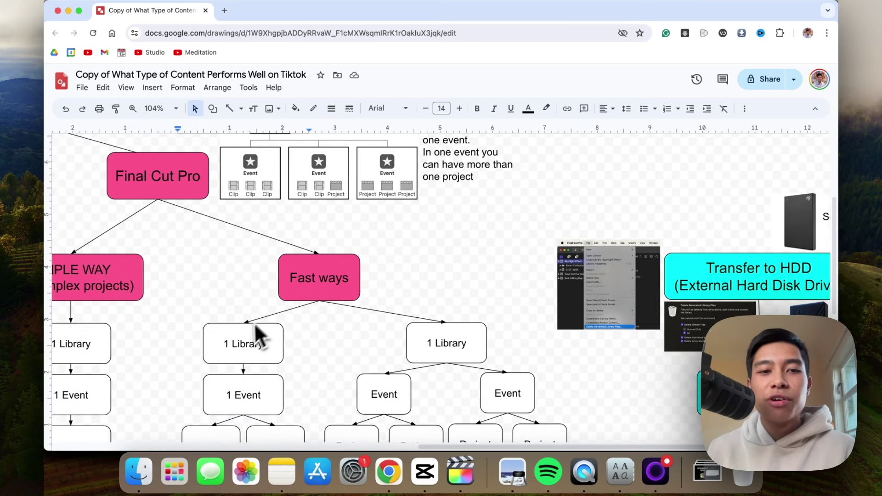
pyautogui.hscroll(4, 583, 287)
pyautogui.scroll(5, 556, 304)
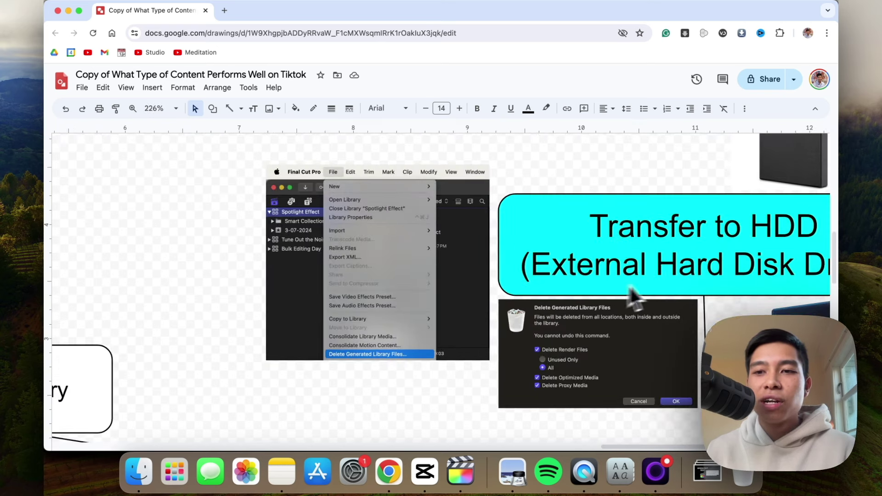
pyautogui.scroll(-4, 634, 296)
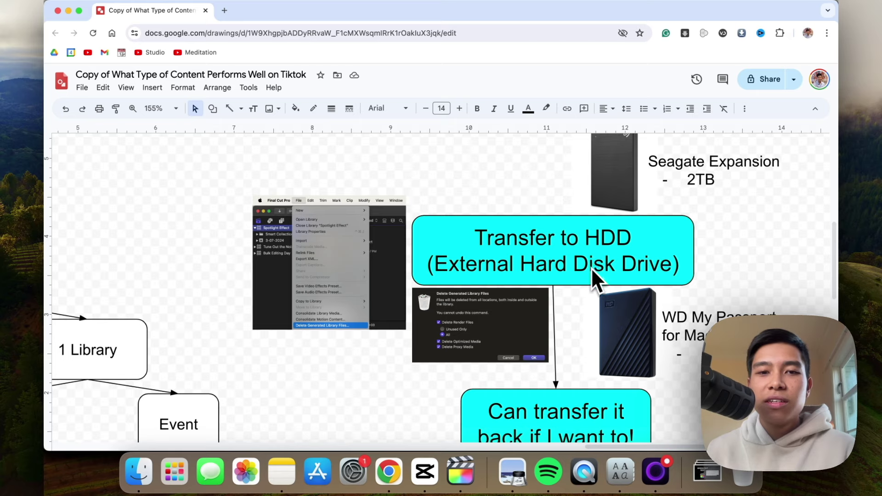
pyautogui.scroll(2, 591, 268)
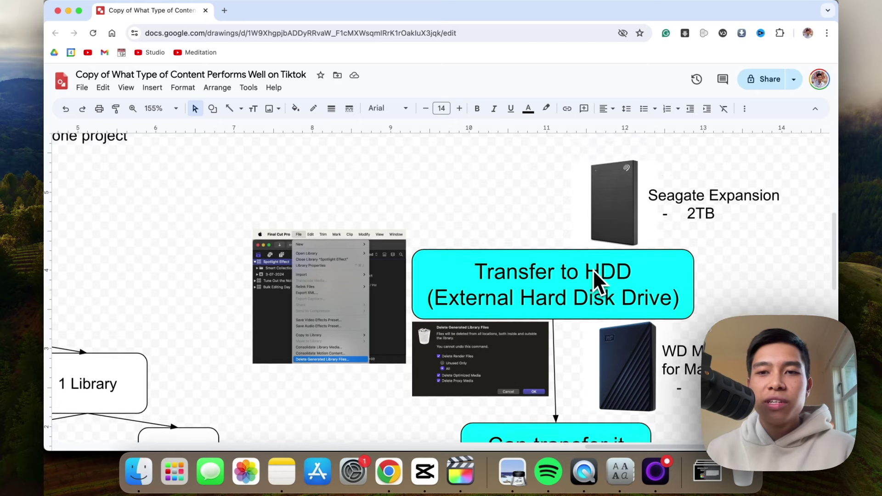
# Step: Switch to Final Cut Pro, collapse the Bulk Editing Day library, expand Spotlight Effect and show its library properties
pyautogui.click(150, 473)
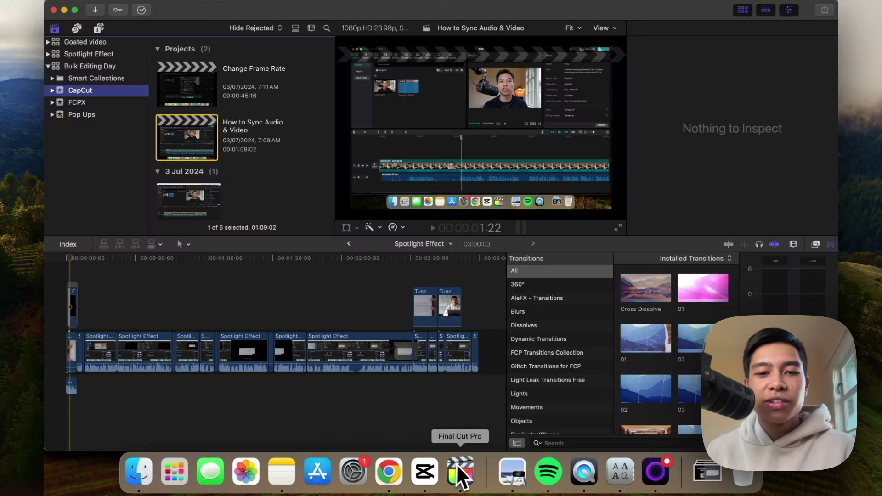
pyautogui.click(48, 66)
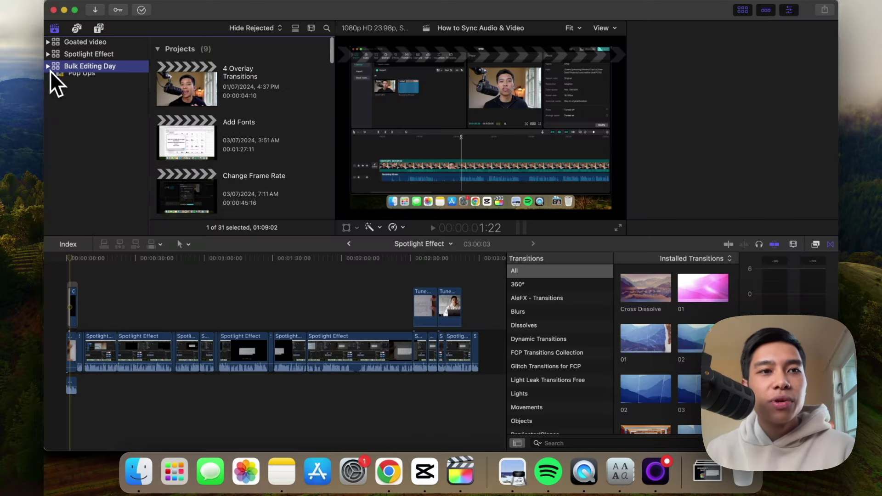
pyautogui.click(48, 54)
pyautogui.click(67, 54)
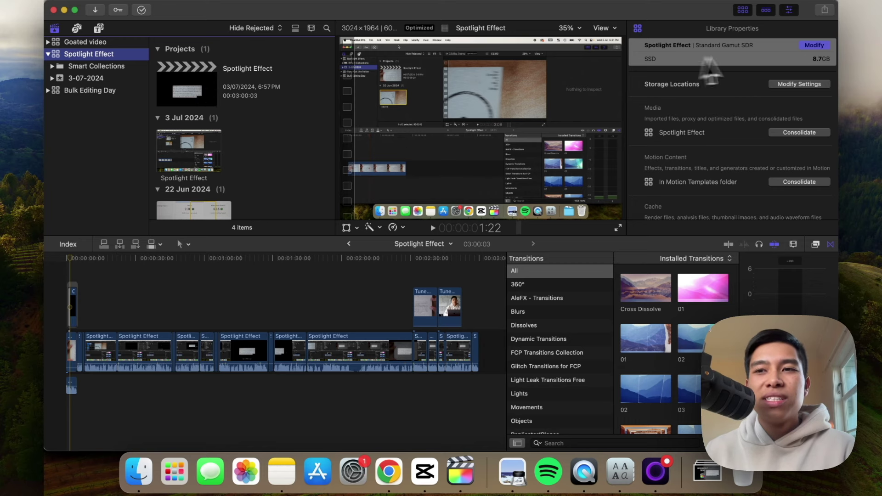
# Step: Delete the Spotlight Effect library's generated files, covering all render files, optimized media and proxy media
pyautogui.click(138, 2)
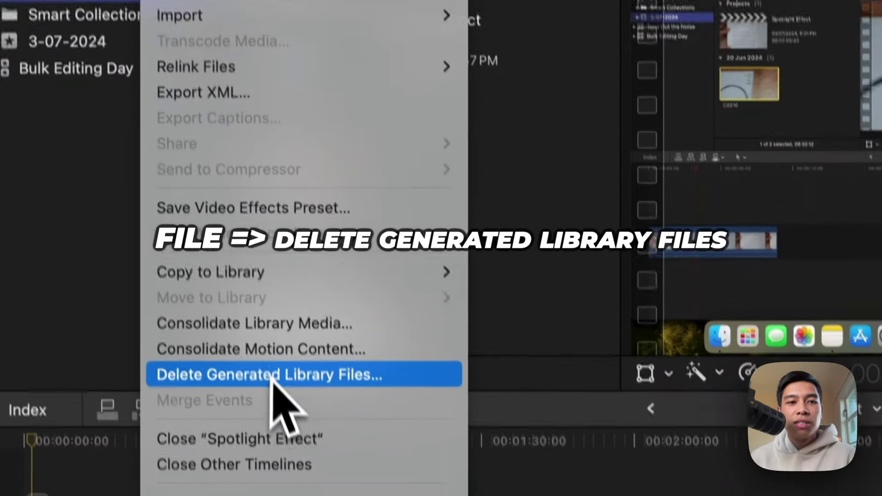
pyautogui.click(270, 356)
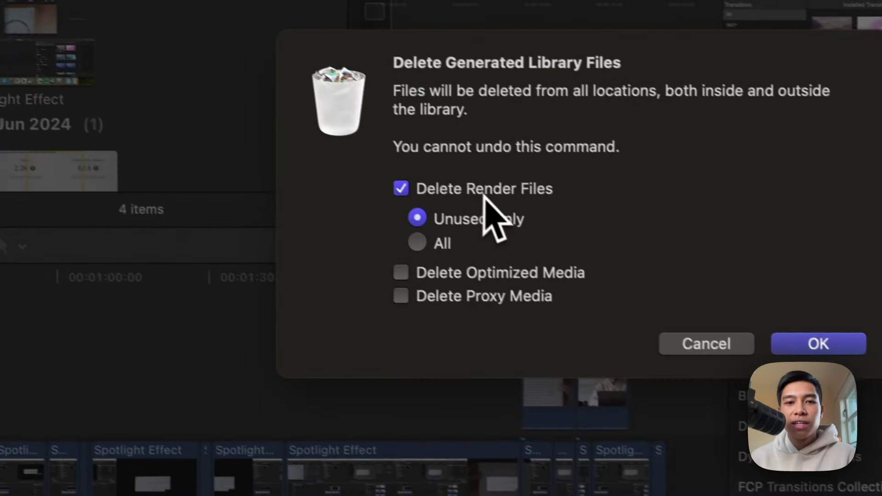
pyautogui.click(423, 233)
pyautogui.click(434, 263)
pyautogui.click(448, 285)
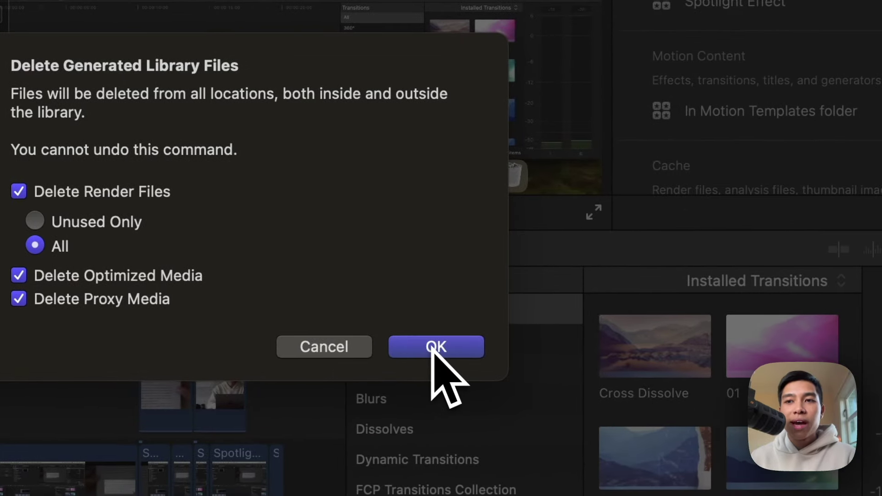
pyautogui.click(436, 347)
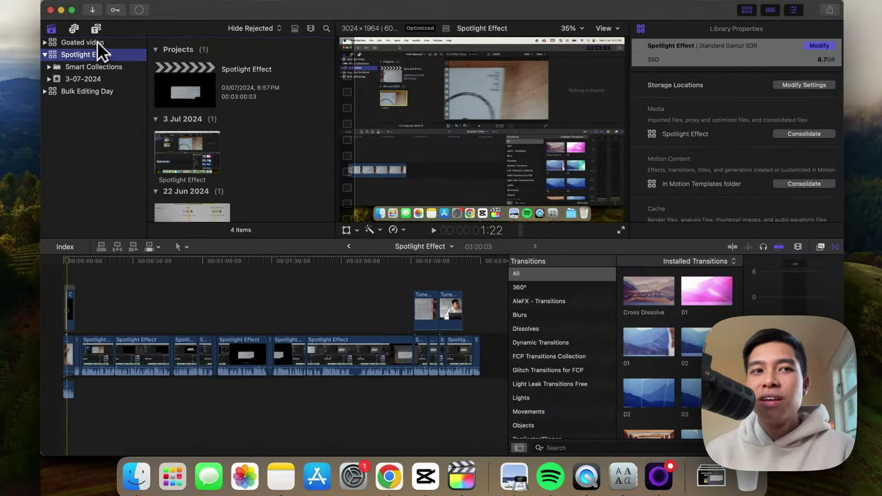
# Step: Reselect the Spotlight Effect library to recheck its storage size, and close the Final Cut Pro window
pyautogui.click(98, 42)
pyautogui.click(96, 54)
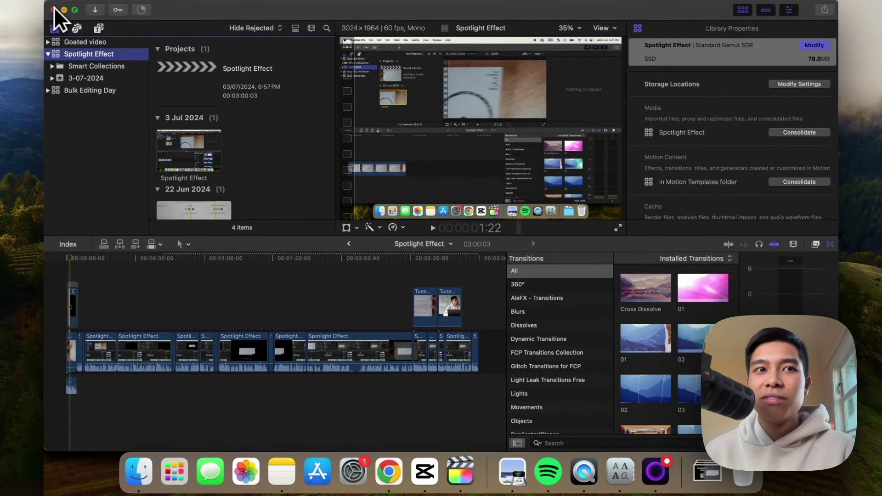
pyautogui.click(55, 9)
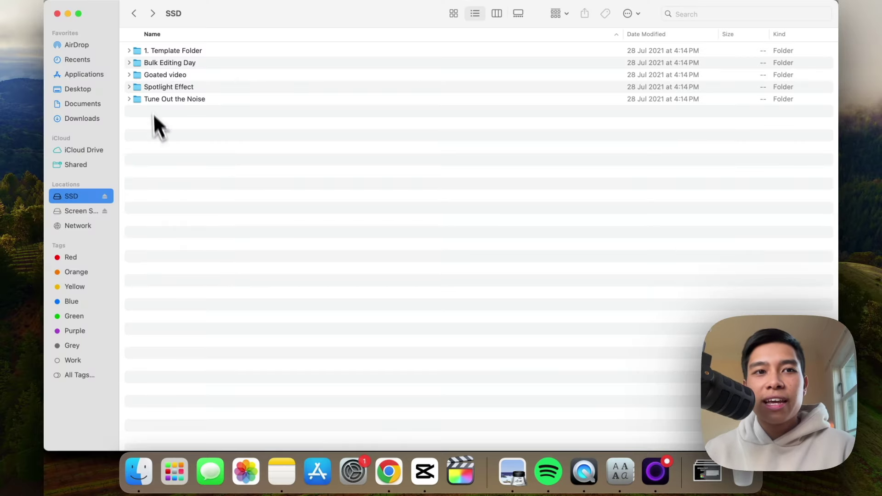
# Step: Select the Spotlight Effect folder on the SSD in Finder and try to move it out of the folder list
pyautogui.click(162, 76)
pyautogui.click(169, 88)
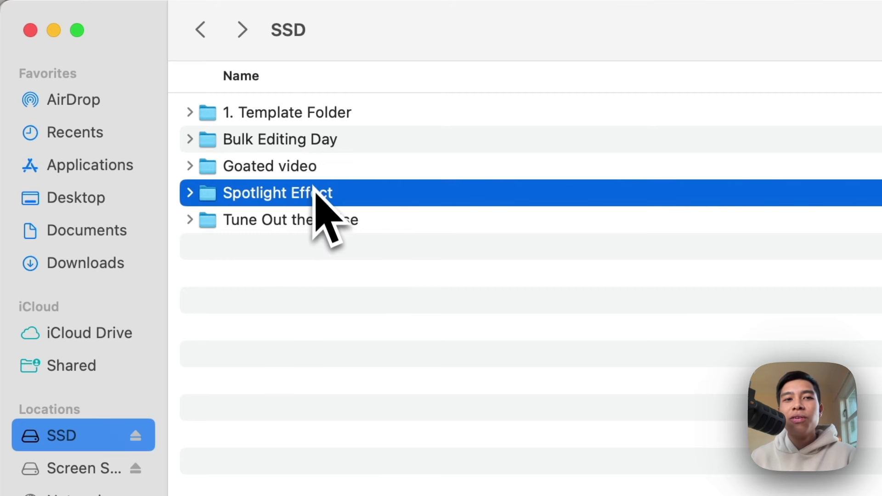
pyautogui.moveTo(314, 197); pyautogui.dragTo(307, 255)
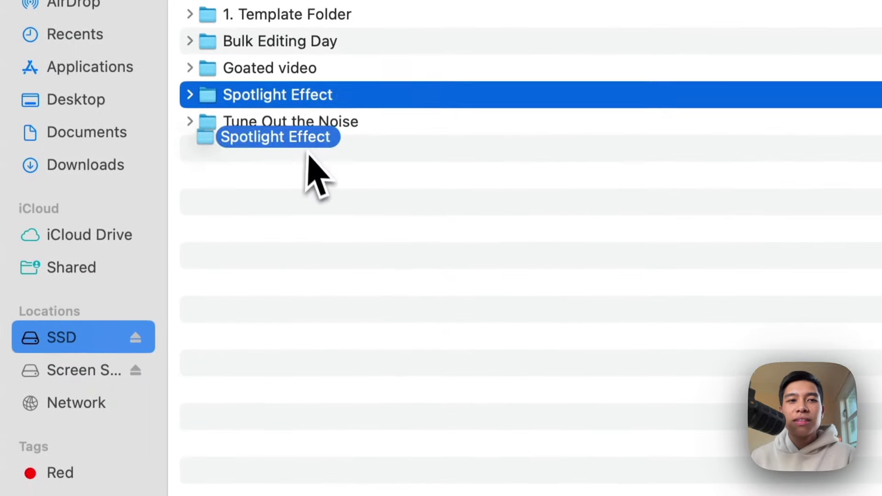
pyautogui.moveTo(308, 156); pyautogui.dragTo(331, 108)
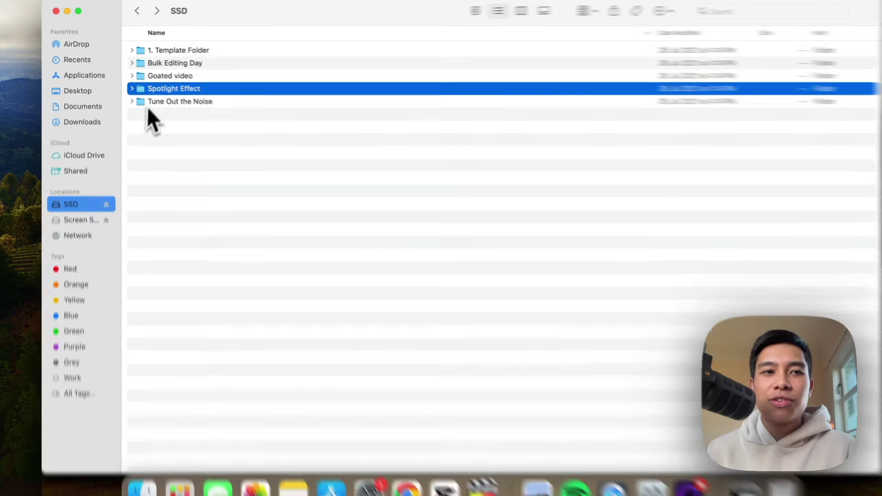
pyautogui.moveTo(156, 89)
pyautogui.mouseDown()
pyautogui.moveTo(92, 154)
pyautogui.moveTo(71, 219)
pyautogui.moveTo(157, 131)
pyautogui.moveTo(170, 94)
pyautogui.mouseUp()
pyautogui.moveTo(269, 134); pyautogui.dragTo(275, 168)
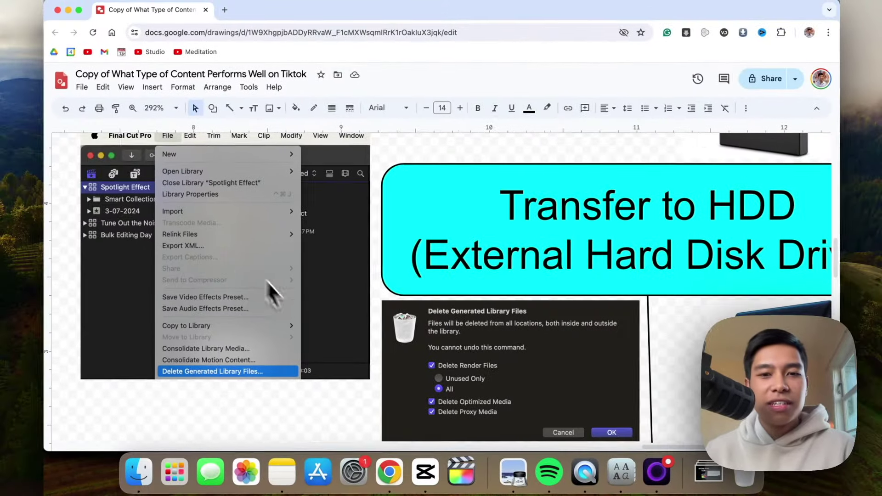
# Step: Review the diagram's Transfer to HDD section with the Seagate Expansion 2TB and WD My Passport for Mac 5TB drives
pyautogui.hscroll(5, 424, 368)
pyautogui.scroll(-3, 427, 355)
pyautogui.scroll(2, 428, 356)
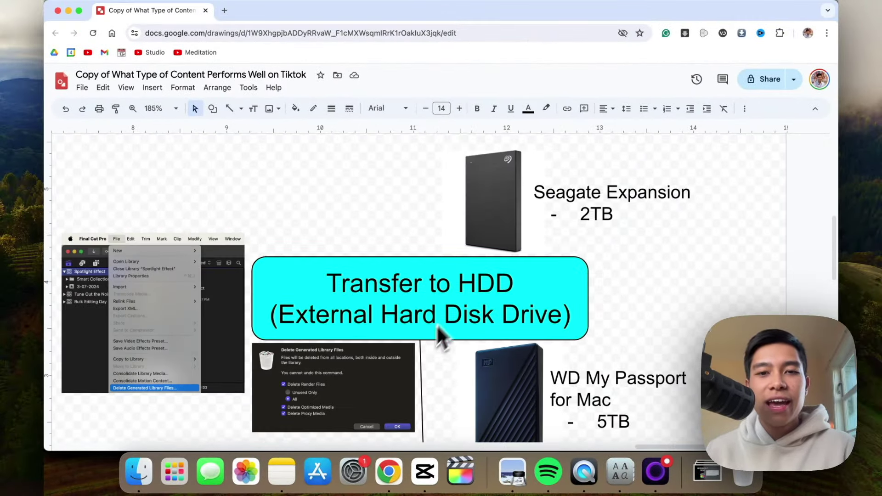
pyautogui.tripleClick(542, 191)
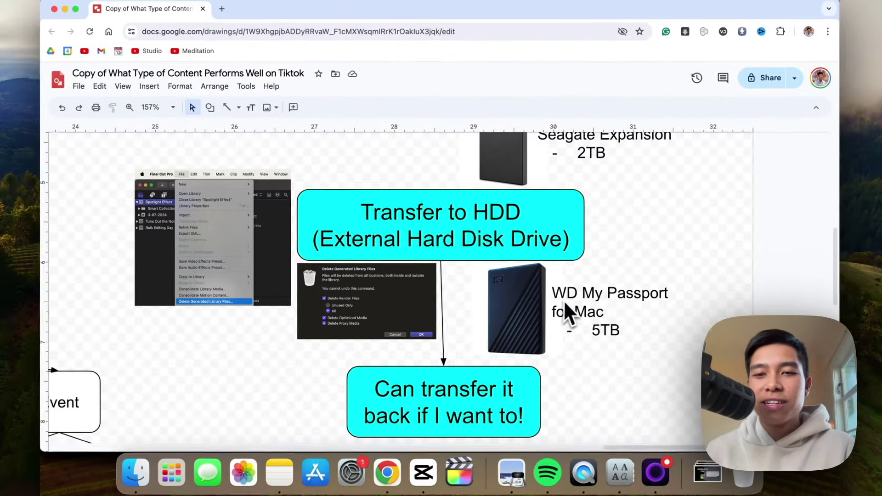
pyautogui.scroll(3, 565, 304)
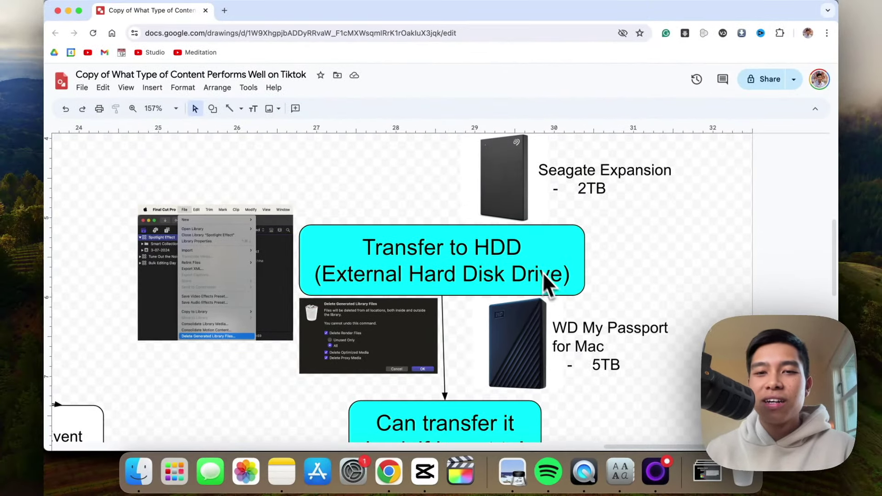
pyautogui.scroll(-5, 589, 294)
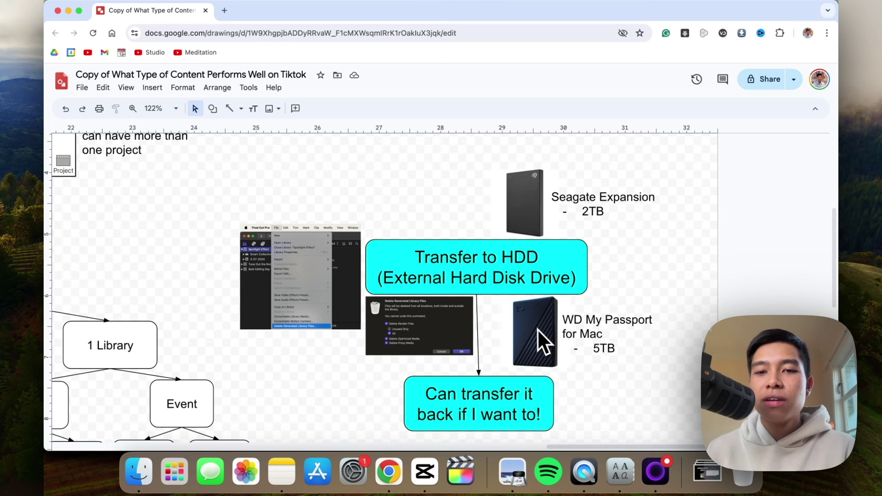
# Step: Return past the diagram's Fast ways and Simple way branches to the SSD (Solid State Drive) branch
pyautogui.hscroll(-15, 531, 323)
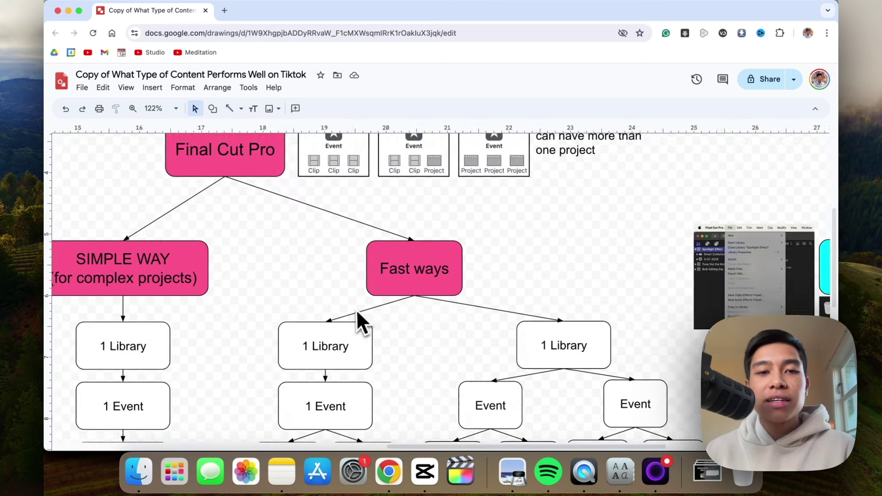
pyautogui.hscroll(-10, 322, 308)
pyautogui.scroll(4, 321, 308)
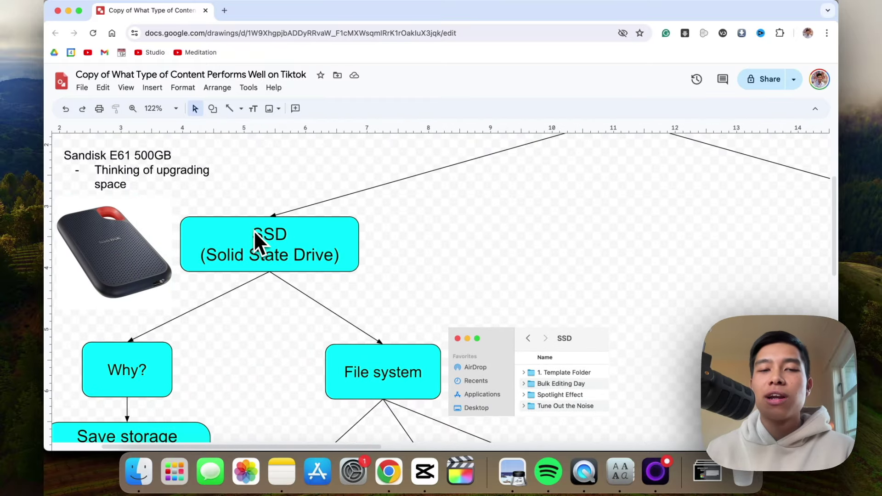
# Step: Review the diagram's overall layout and the SSD branch's Why? explanation
pyautogui.hscroll(2, 311, 261)
pyautogui.scroll(-5, 314, 266)
pyautogui.scroll(-3, 431, 298)
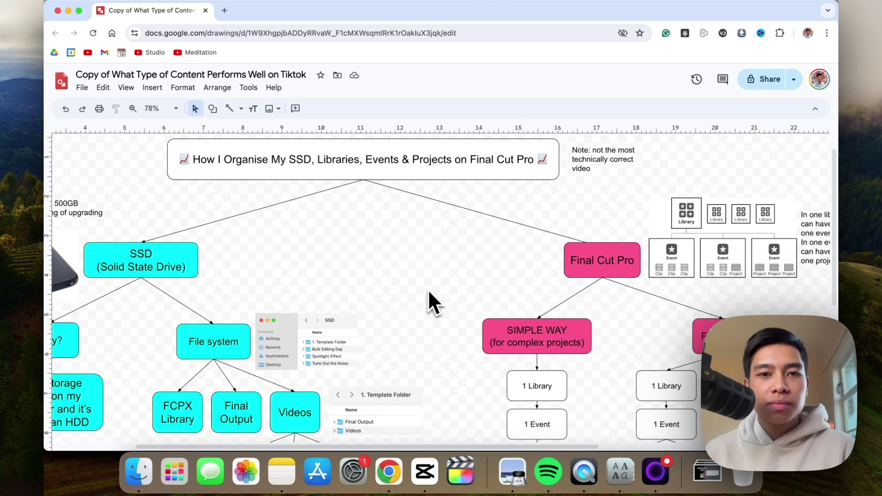
pyautogui.scroll(-2, 426, 289)
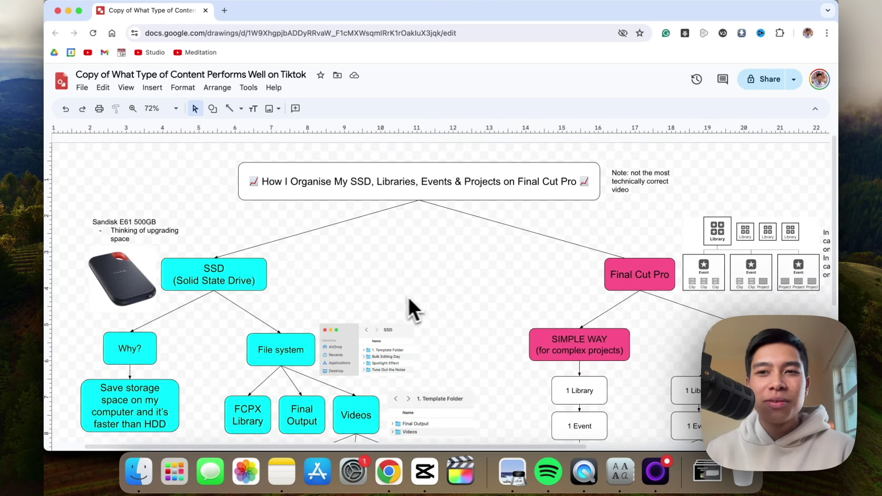
pyautogui.scroll(-2, 404, 301)
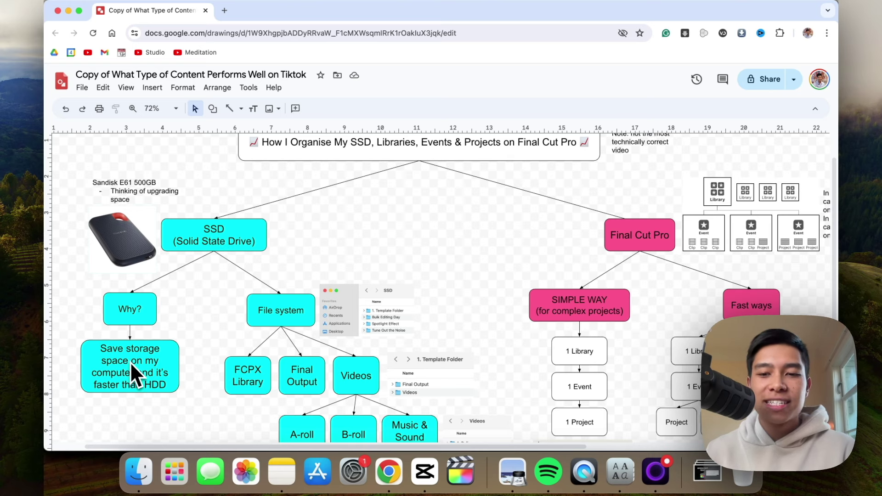
pyautogui.hscroll(2, 131, 361)
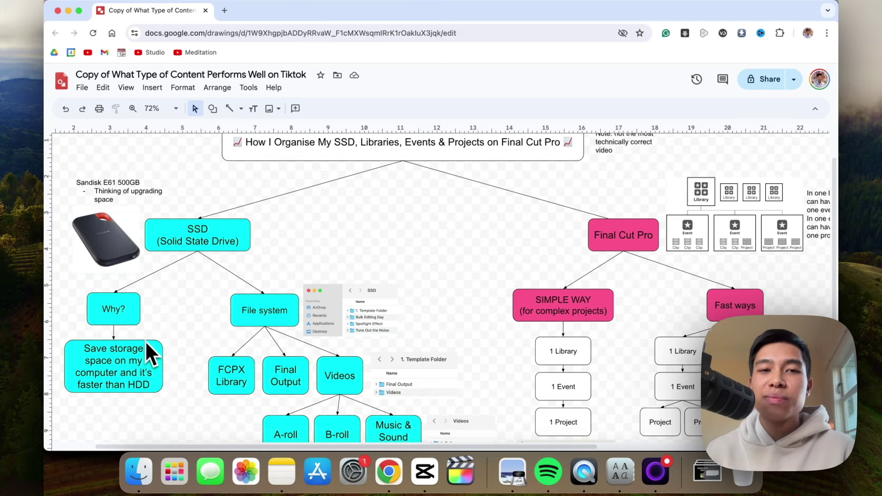
# Step: Examine the File system branch with its FCPX Library, Final Output and Videos folders, comparing it with the neighbouring Simple way branch
pyautogui.hscroll(5, 152, 345)
pyautogui.scroll(-3, 191, 335)
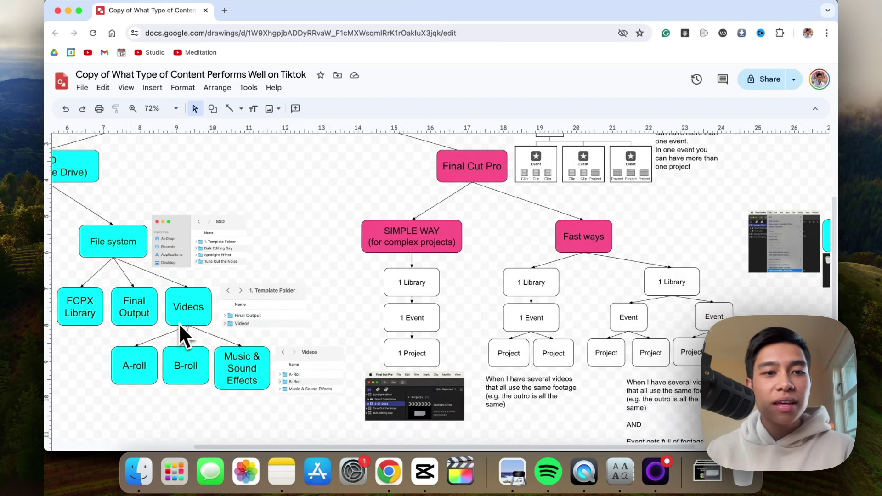
pyautogui.hscroll(-2, 163, 317)
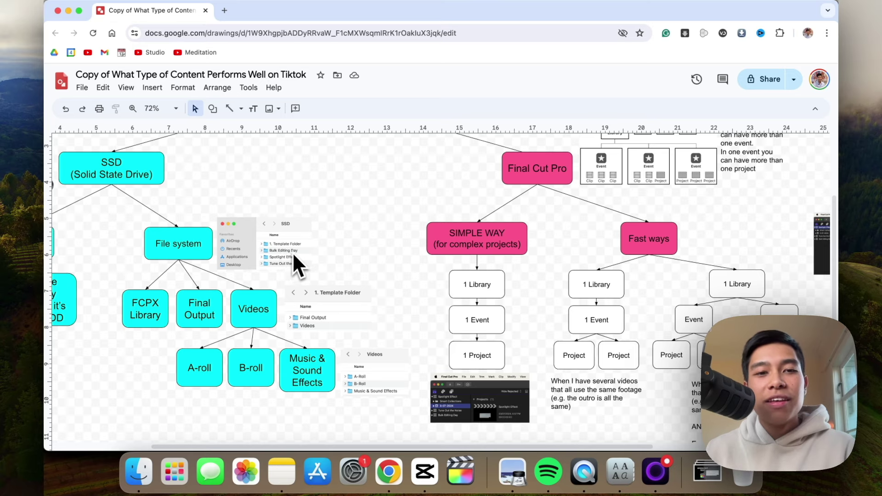
pyautogui.hscroll(4, 291, 256)
pyautogui.hscroll(10, 291, 252)
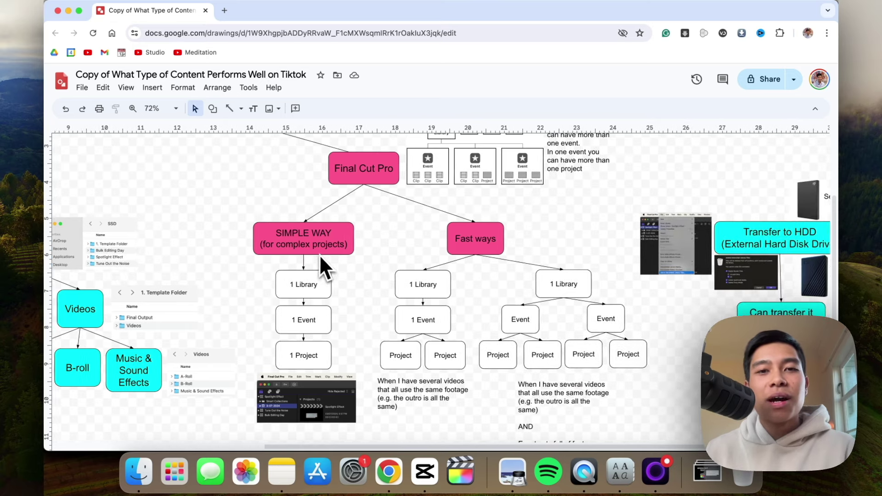
pyautogui.hscroll(-10, 374, 276)
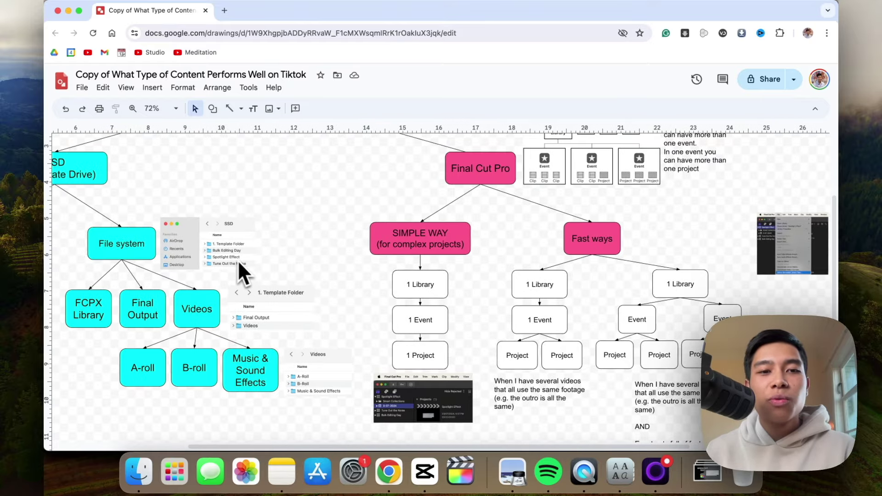
# Step: Review the Final Cut Pro branch, including the library and event illustration and the Simple way and Fast ways structures
pyautogui.hscroll(7, 237, 260)
pyautogui.scroll(2, 297, 255)
pyautogui.hscroll(-5, 296, 255)
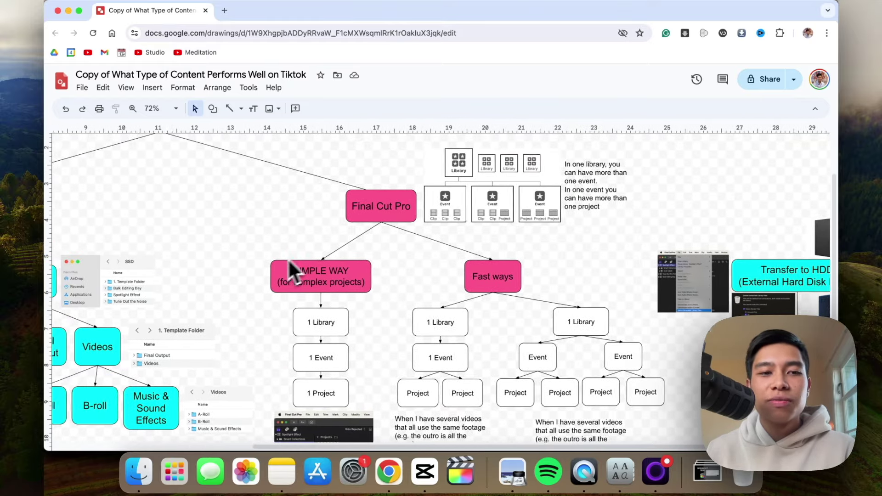
pyautogui.scroll(2, 217, 285)
pyautogui.hscroll(3, 257, 282)
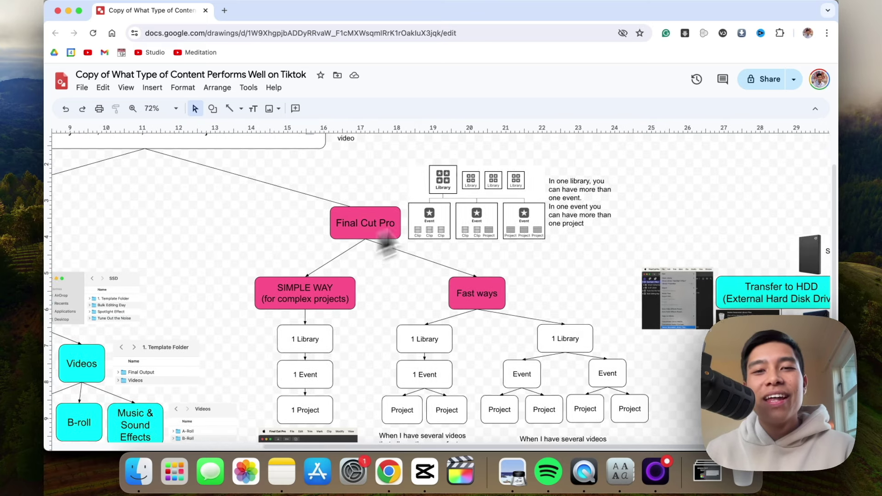
pyautogui.scroll(-1, 309, 342)
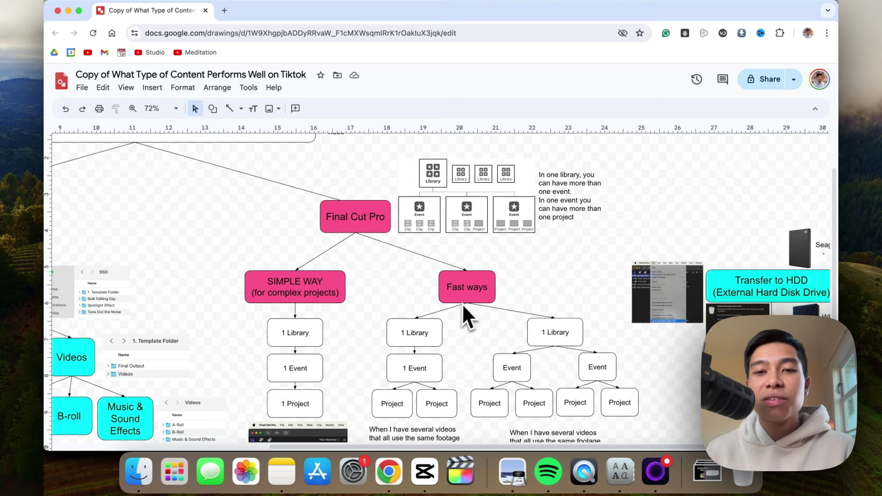
pyautogui.scroll(-5, 462, 303)
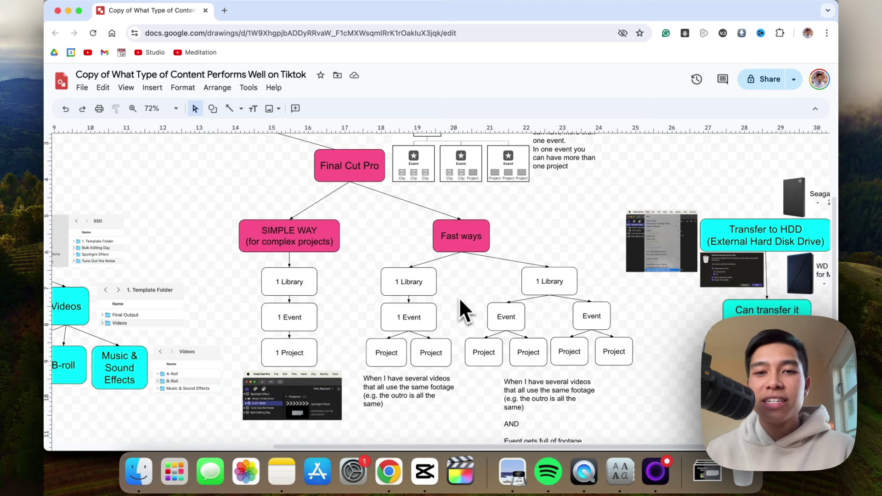